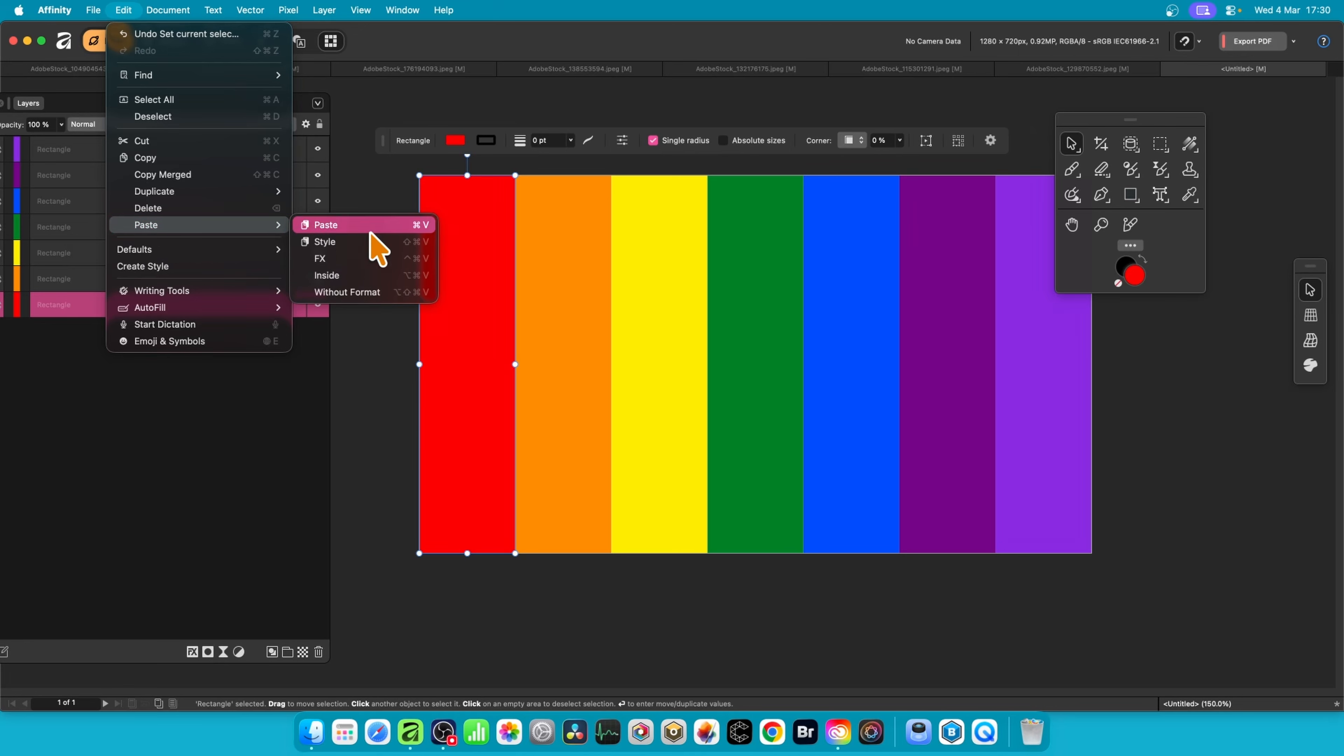
# - Paste the copied portrait inside the red stripe and scale it down so the face fills the stripe's lower half
pyautogui.click(369, 277)
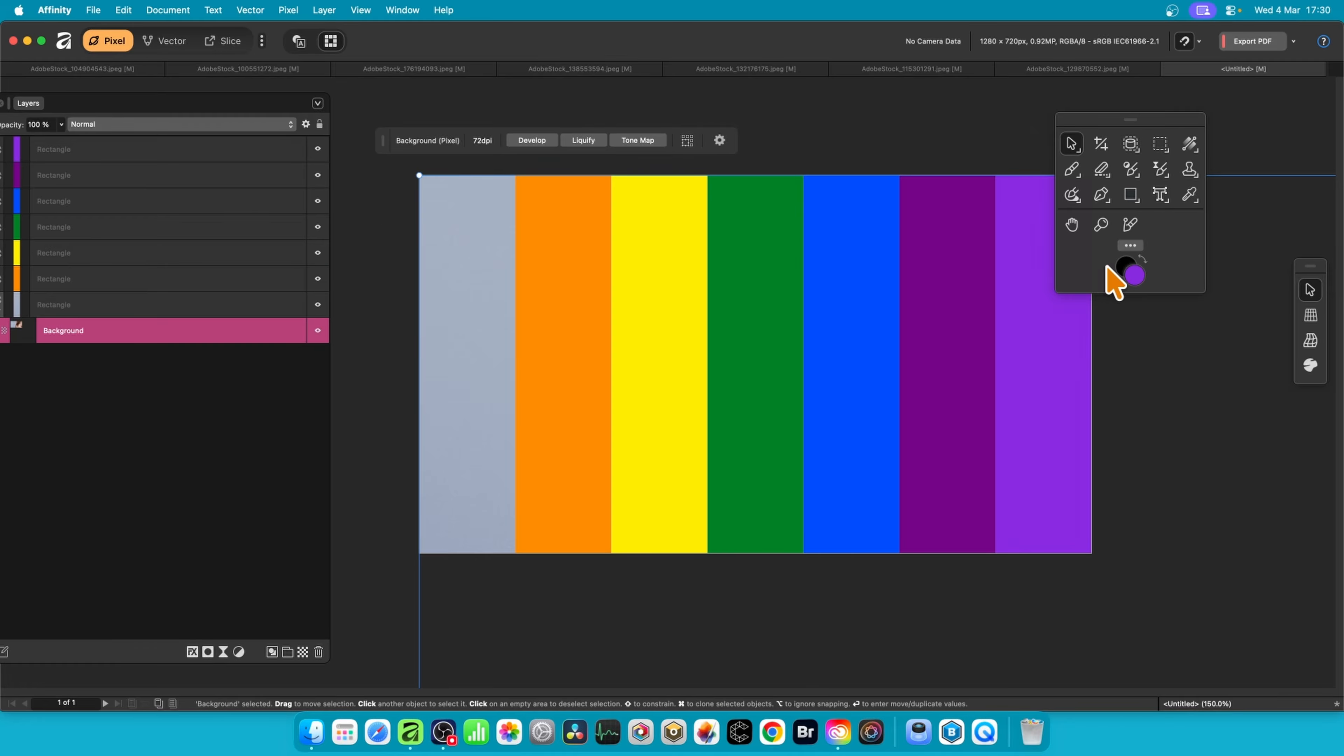
pyautogui.click(1102, 224)
pyautogui.keyDown('alt'); pyautogui.click(929, 378); pyautogui.keyUp('alt')
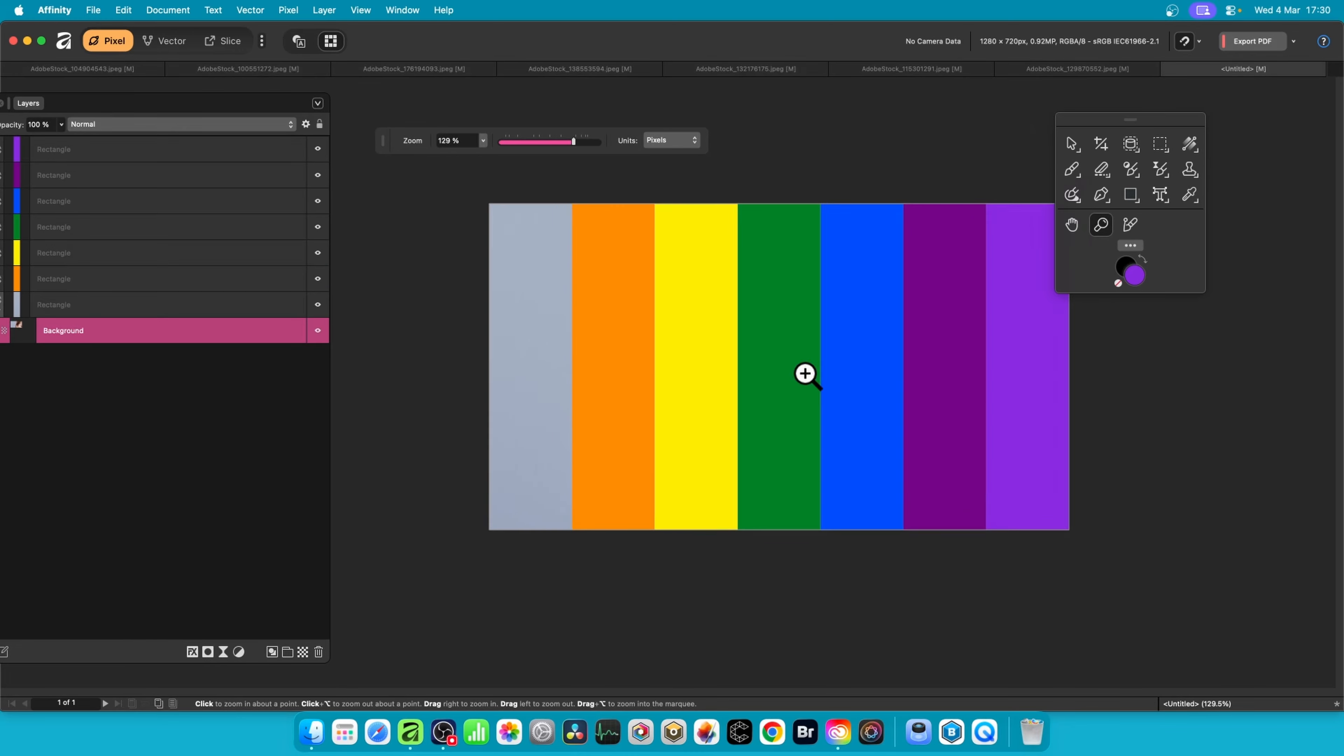
pyautogui.moveTo(629, 393); pyautogui.dragTo(513, 399)
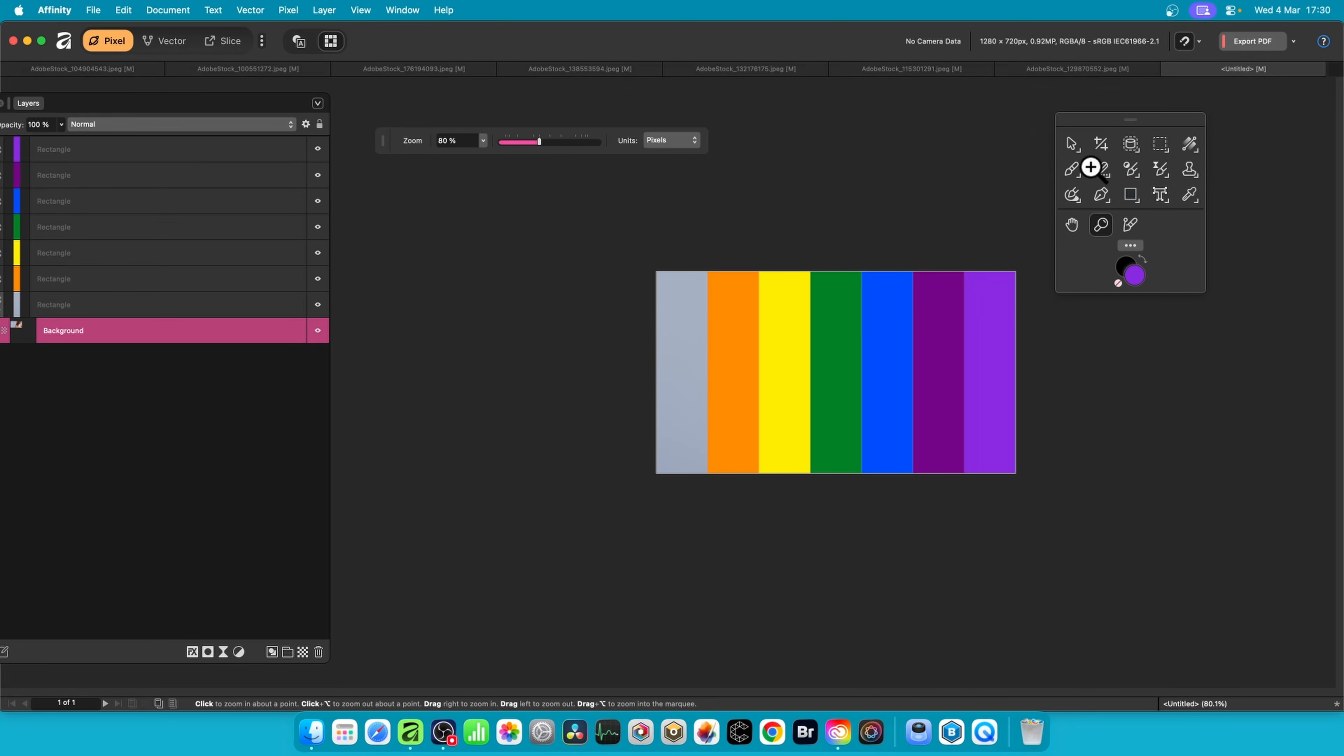
pyautogui.click(1070, 146)
pyautogui.click(1069, 146)
pyautogui.moveTo(656, 271); pyautogui.dragTo(1180, 656)
pyautogui.moveTo(1260, 678); pyautogui.dragTo(717, 454)
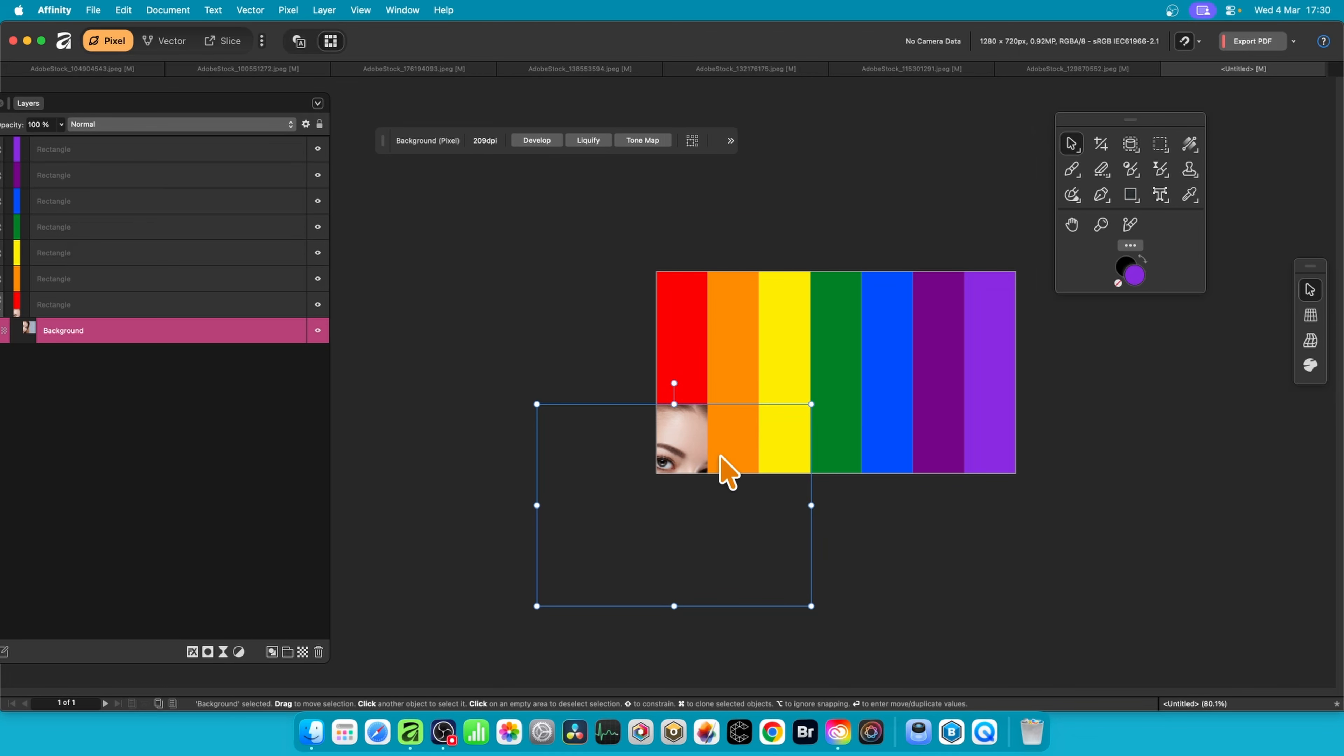
pyautogui.moveTo(811, 606); pyautogui.dragTo(726, 543)
pyautogui.moveTo(680, 455); pyautogui.dragTo(724, 414)
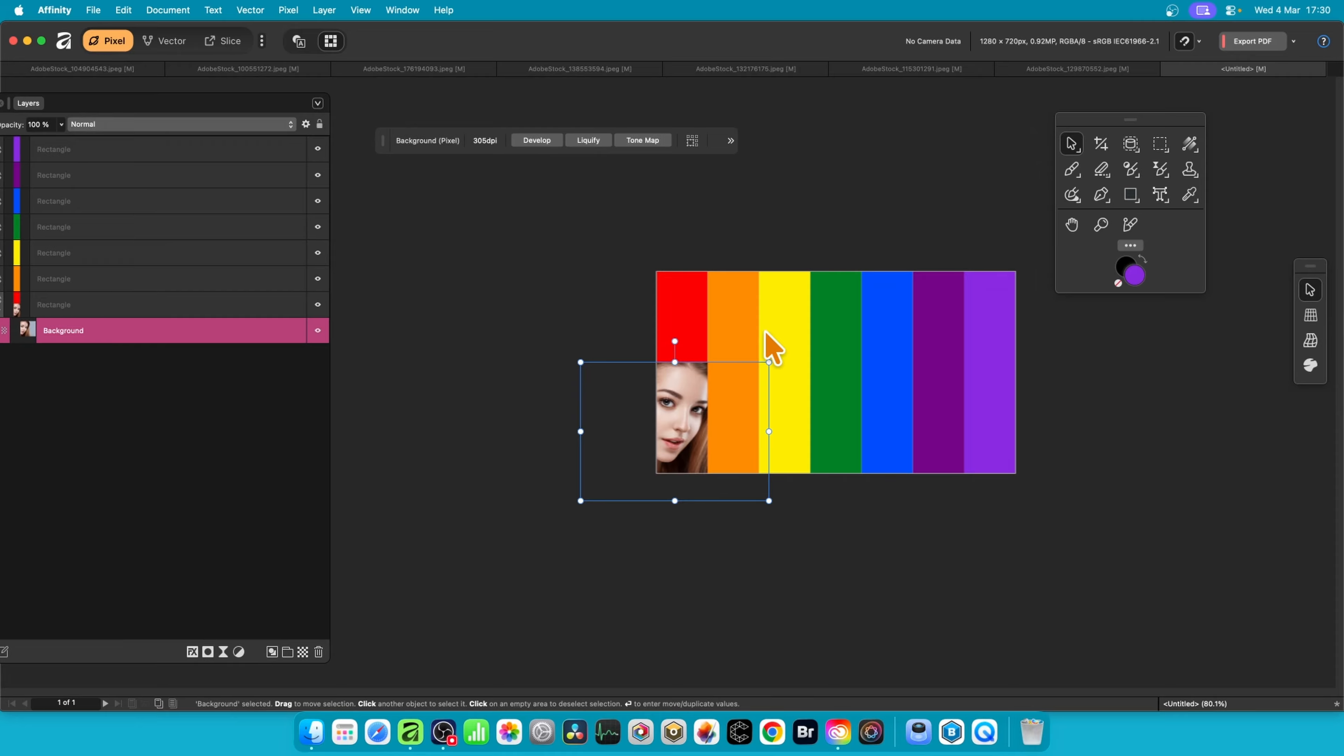
# - Copy the selected area of AdobeStock_100551272.jpeg and paste it inside the orange stripe of the untitled document
pyautogui.click(737, 346)
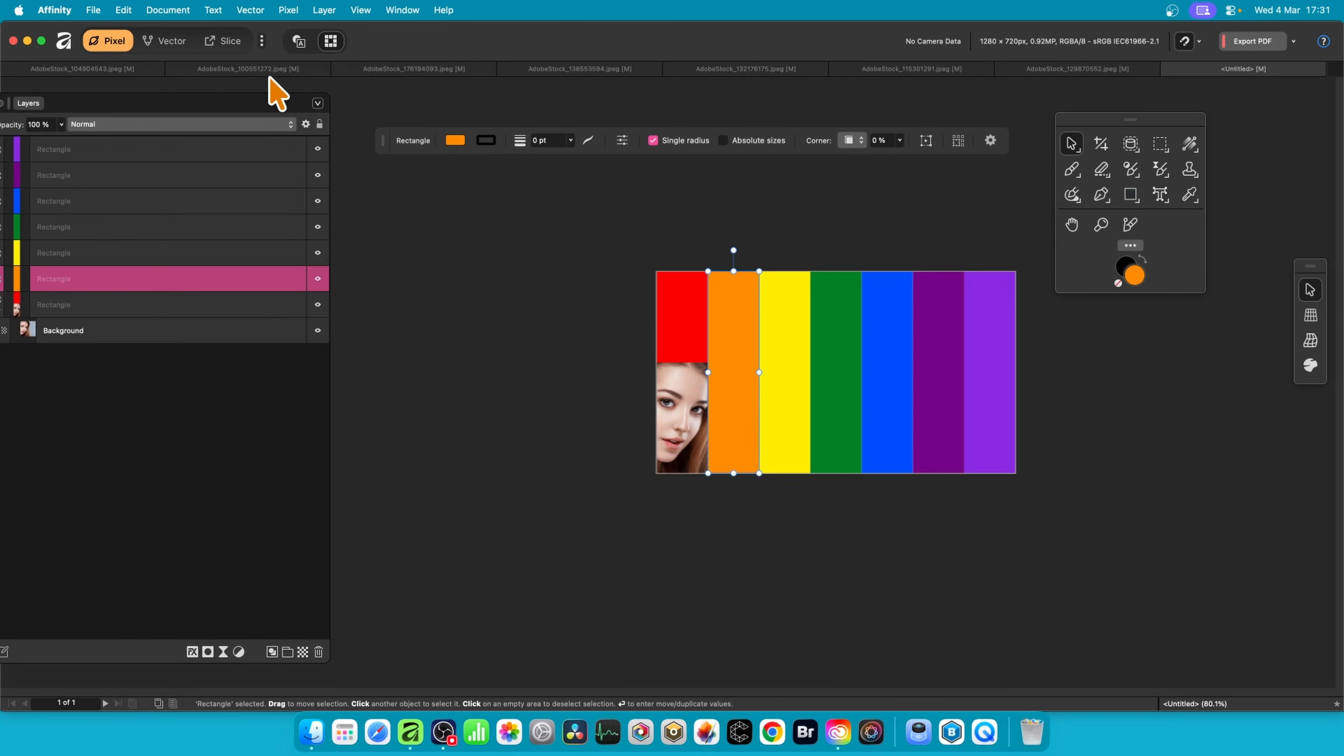
pyautogui.click(260, 70)
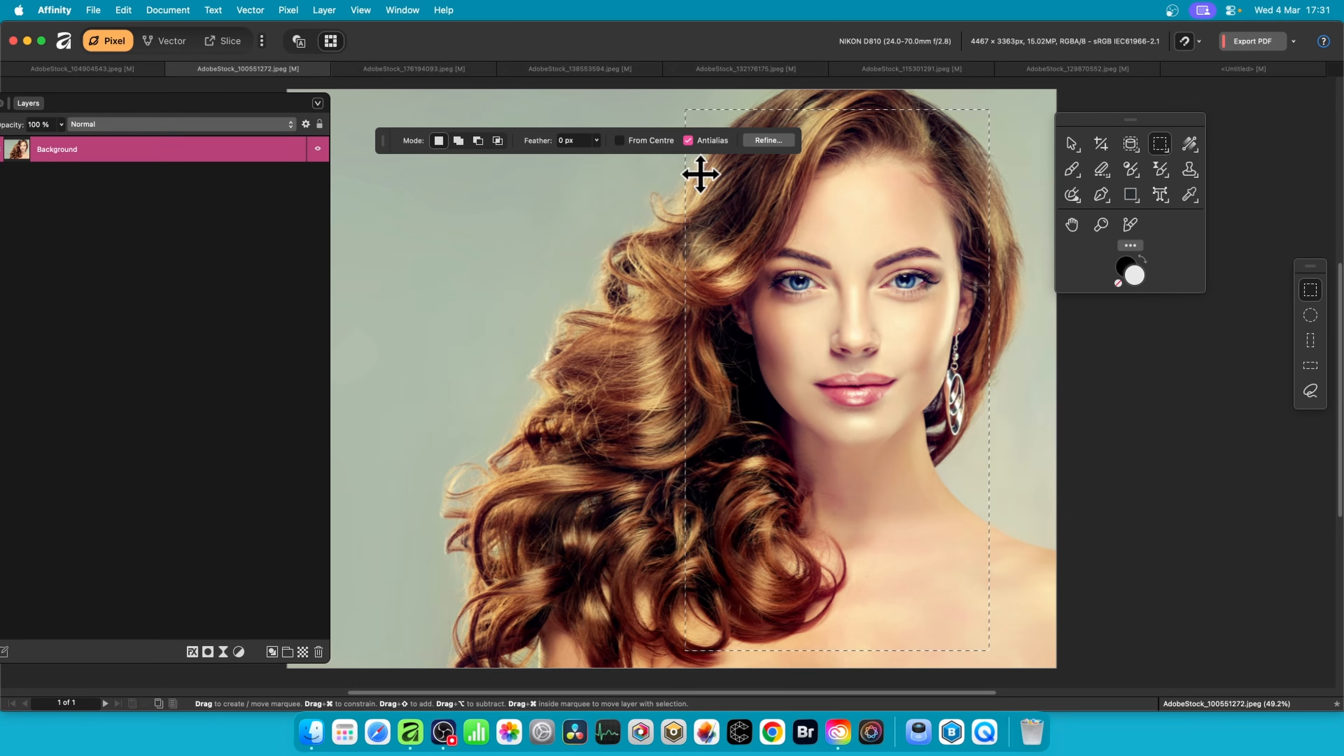
pyautogui.click(123, 10)
pyautogui.click(146, 158)
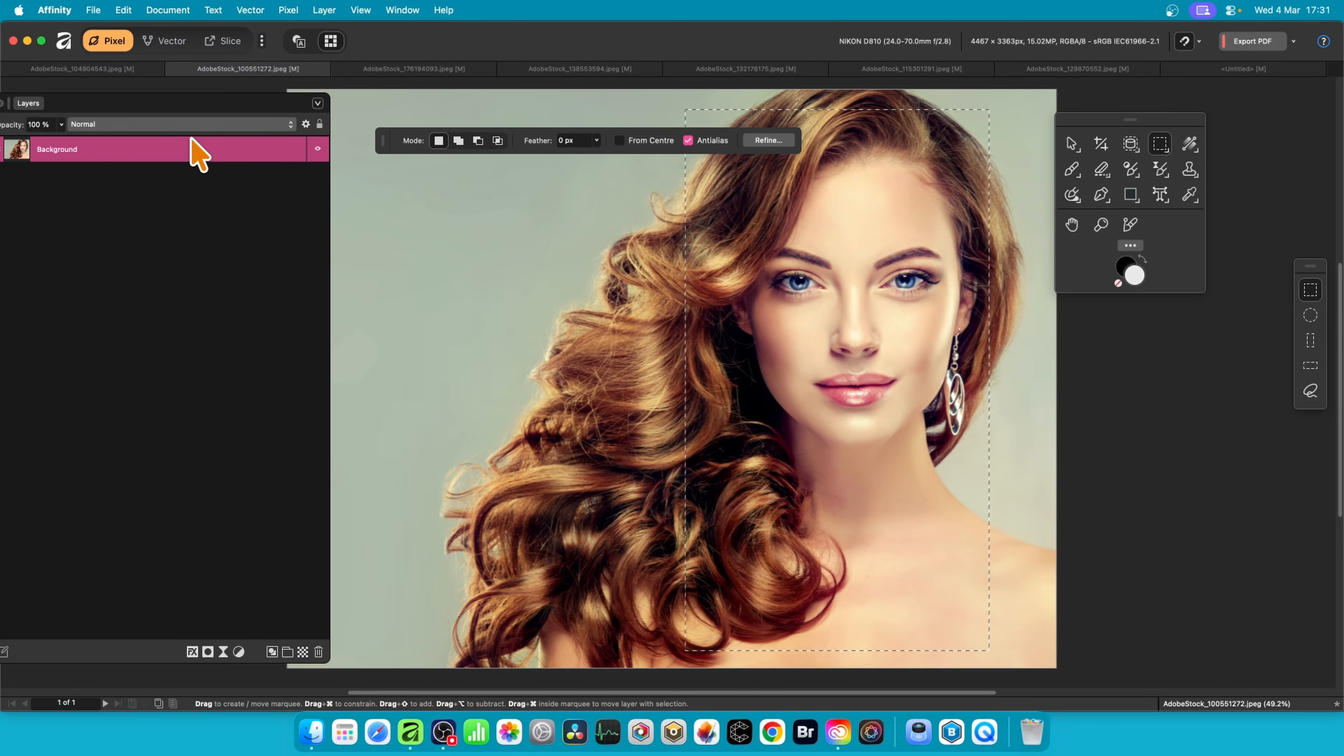
pyautogui.click(1242, 69)
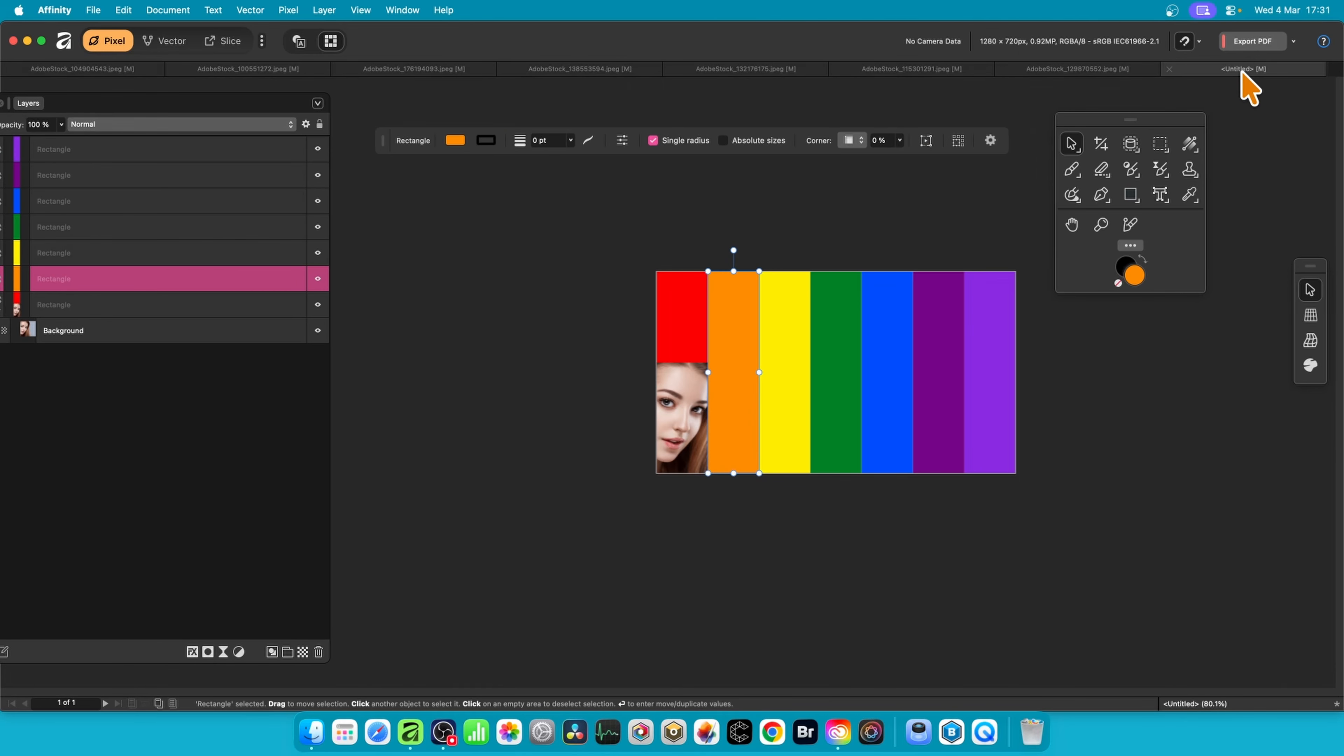
pyautogui.click(125, 9)
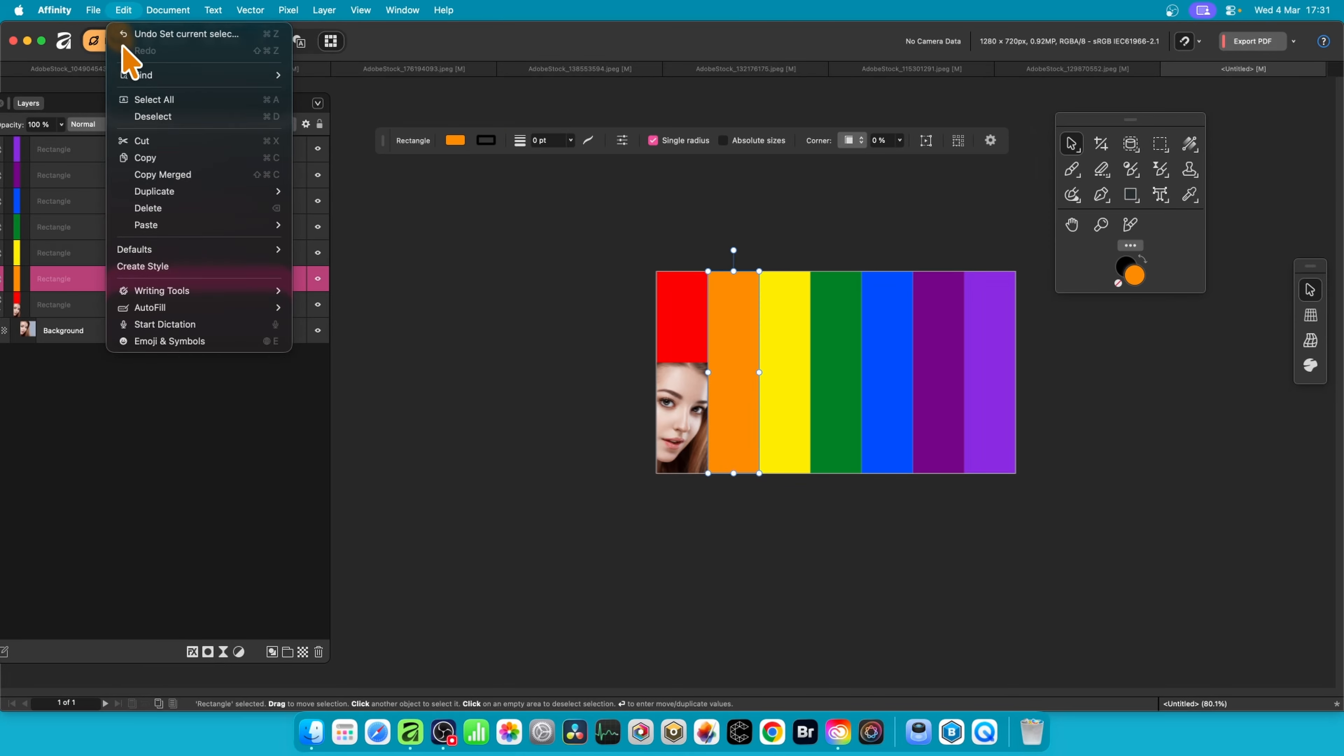
pyautogui.moveTo(159, 225)
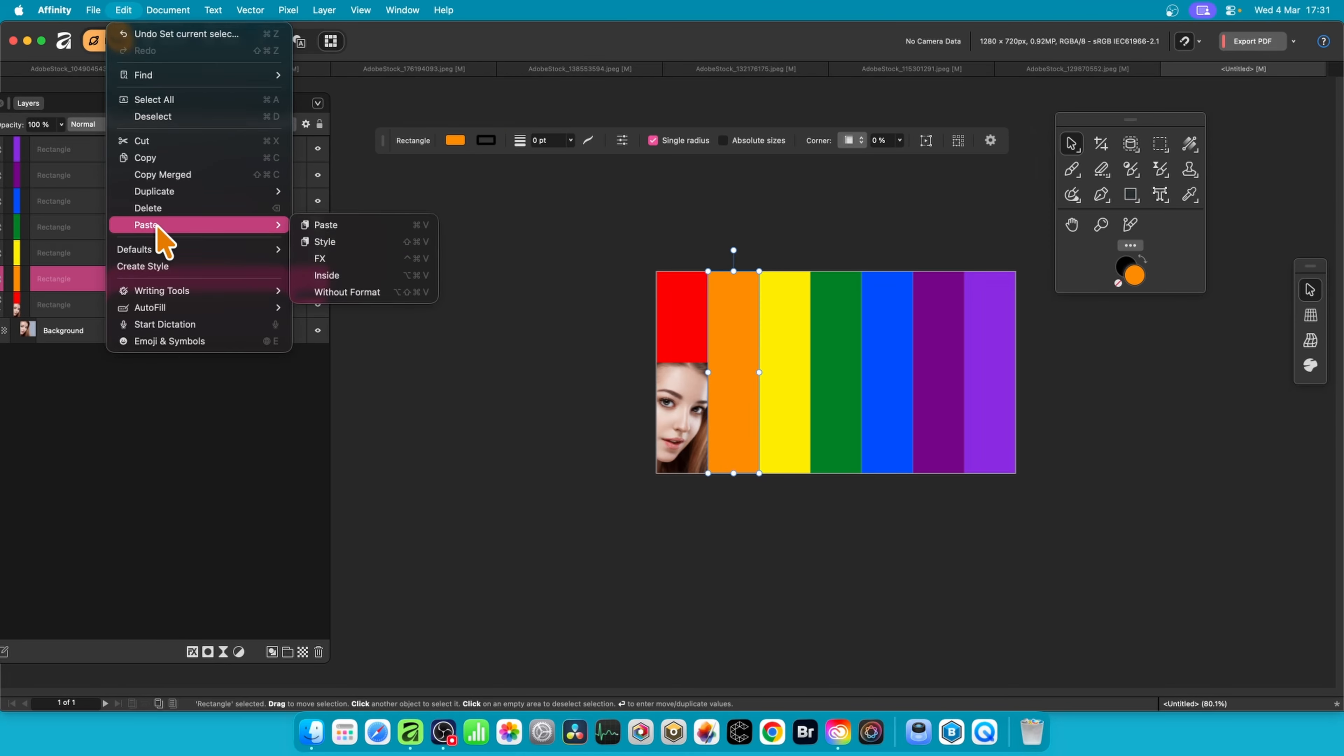
pyautogui.click(341, 278)
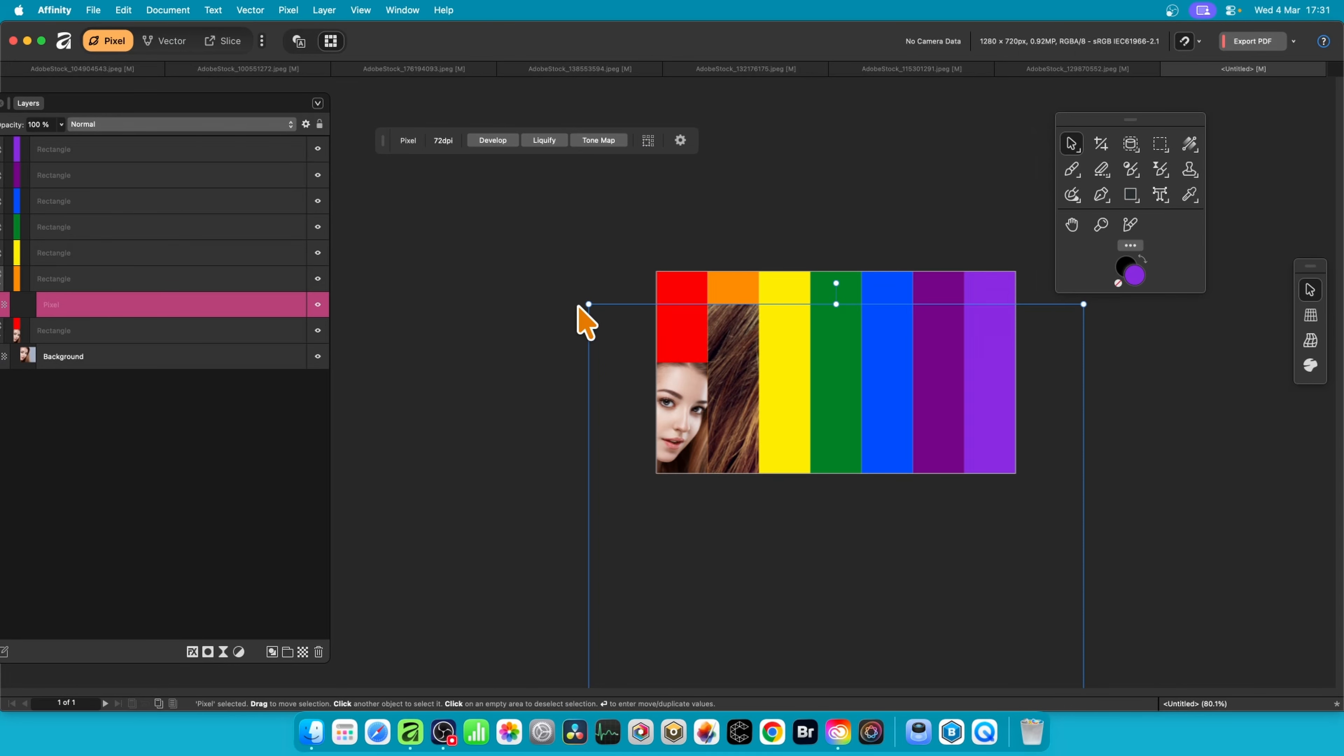
# - Scale down and position the pasted portrait so the face fills the orange stripe's lower half, level with the portrait in the red stripe
pyautogui.moveTo(588, 303); pyautogui.dragTo(906, 595)
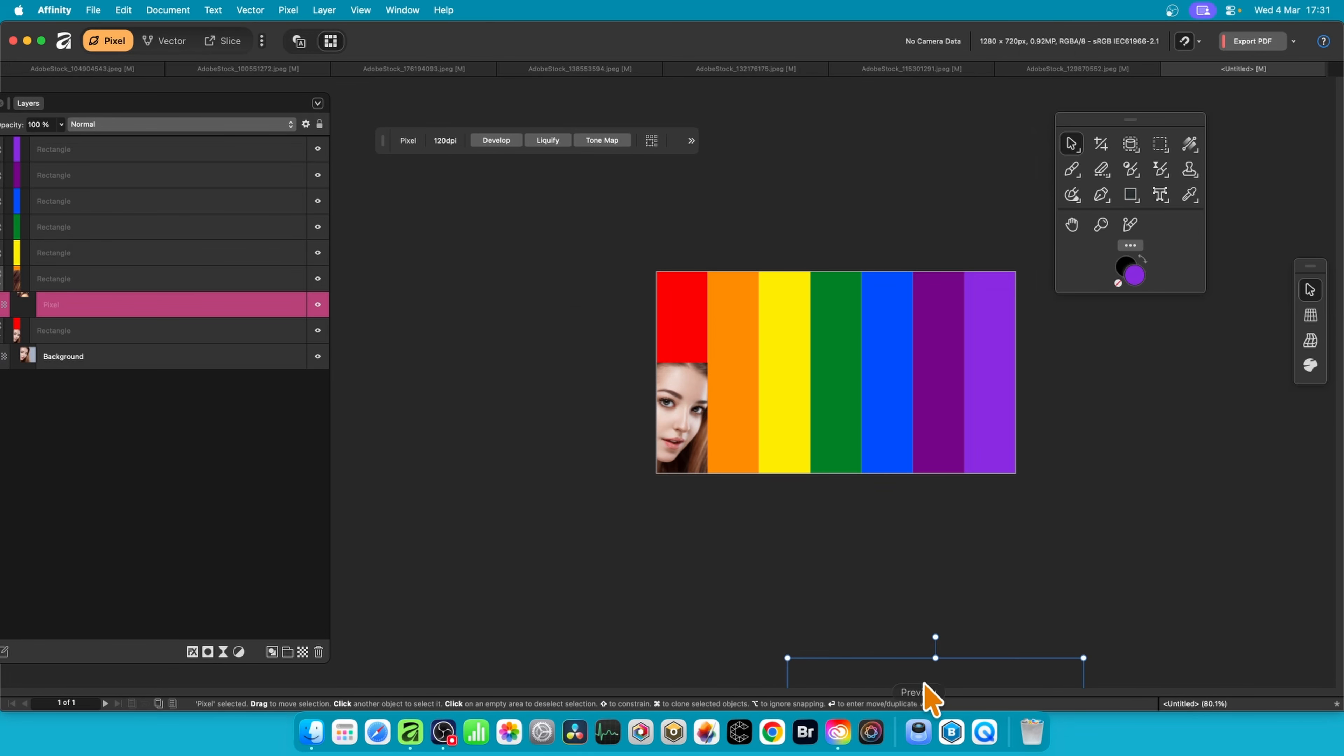
pyautogui.moveTo(921, 683); pyautogui.dragTo(718, 287)
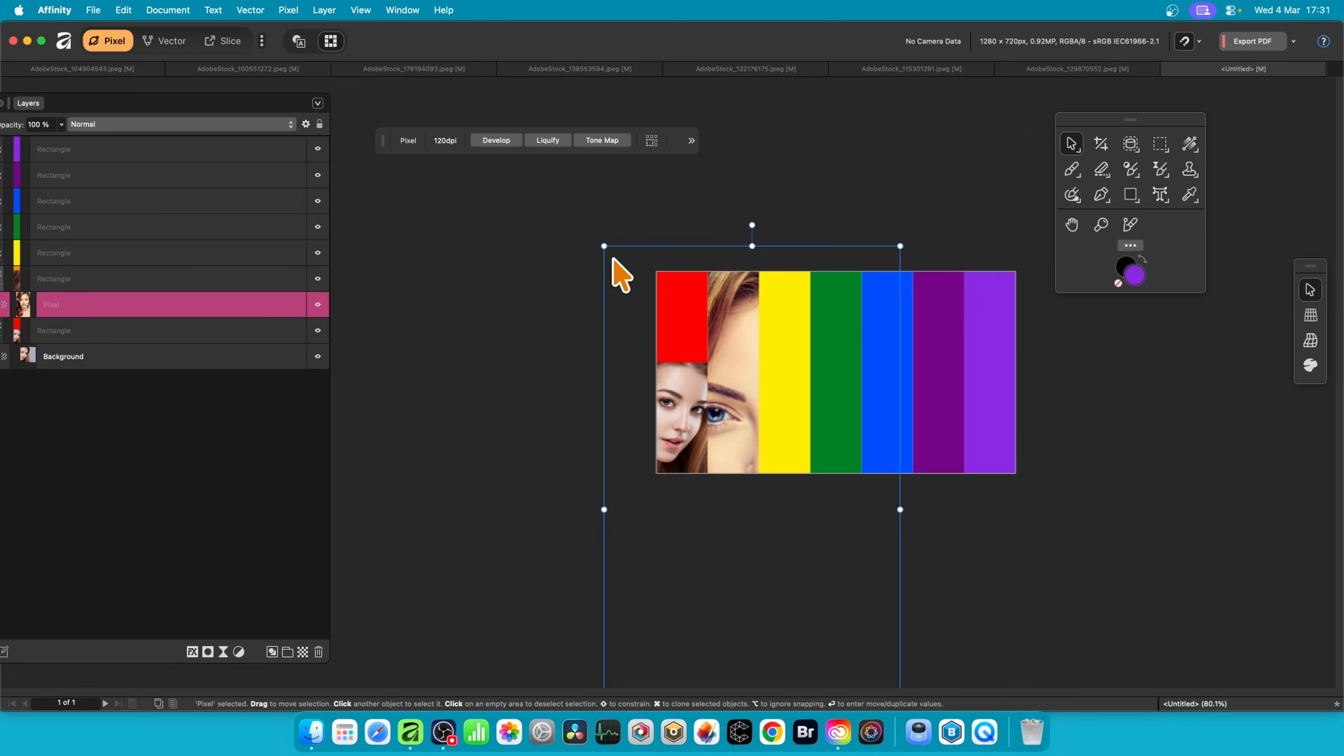
pyautogui.moveTo(602, 246); pyautogui.dragTo(775, 521)
pyautogui.moveTo(828, 630); pyautogui.dragTo(748, 463)
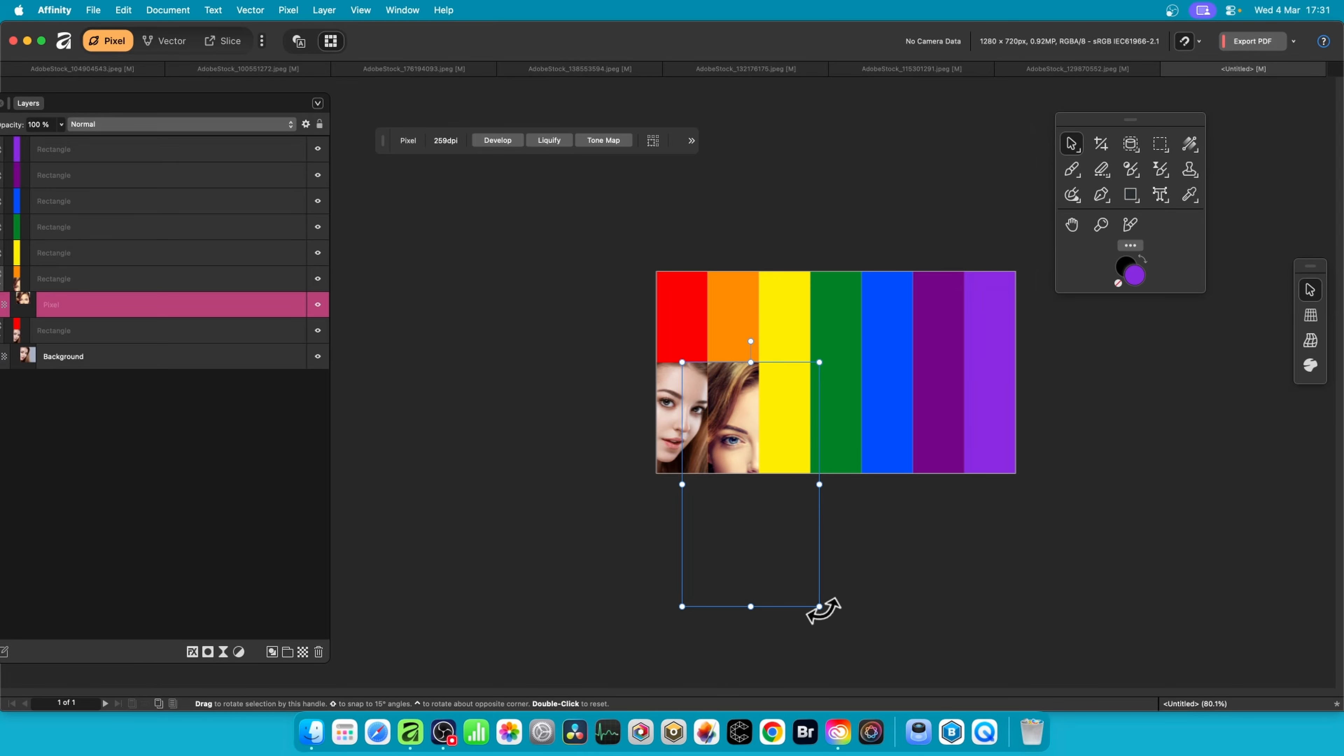
pyautogui.moveTo(823, 608); pyautogui.dragTo(779, 529)
pyautogui.press('super+z')
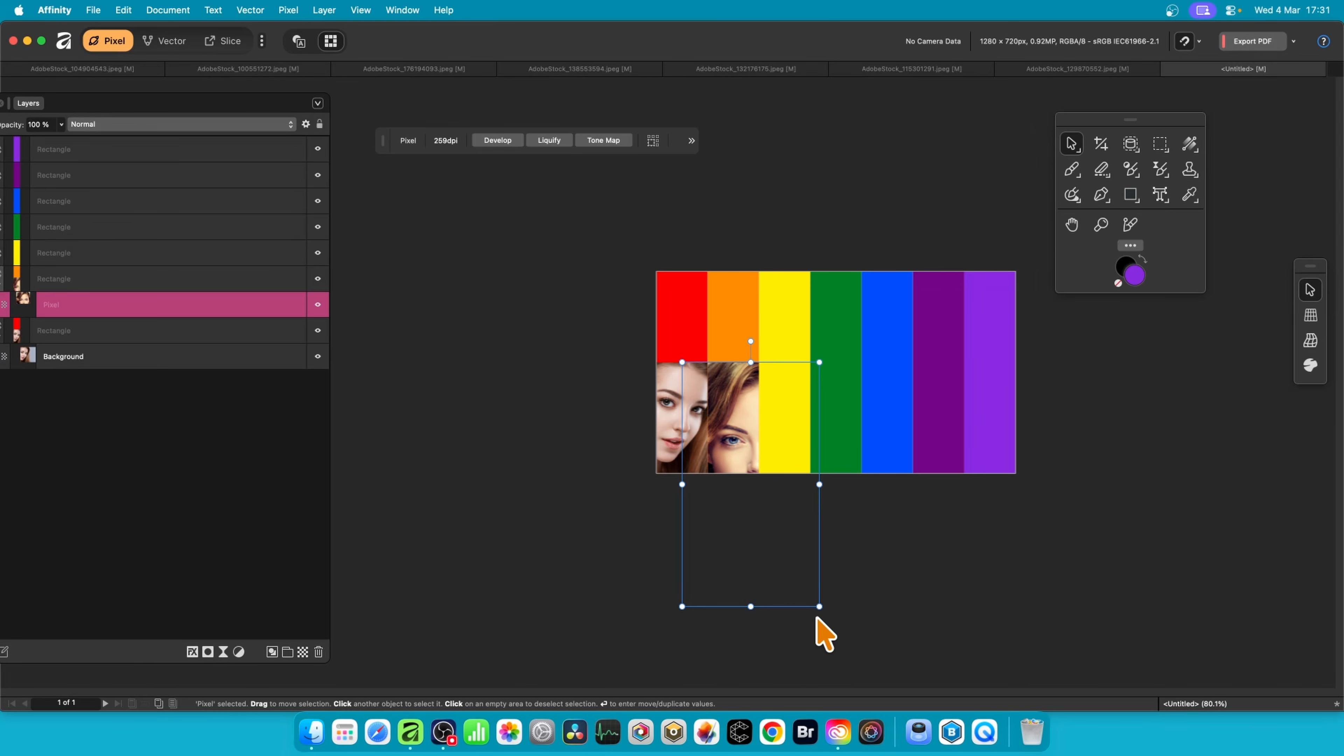
pyautogui.moveTo(821, 607); pyautogui.dragTo(783, 533)
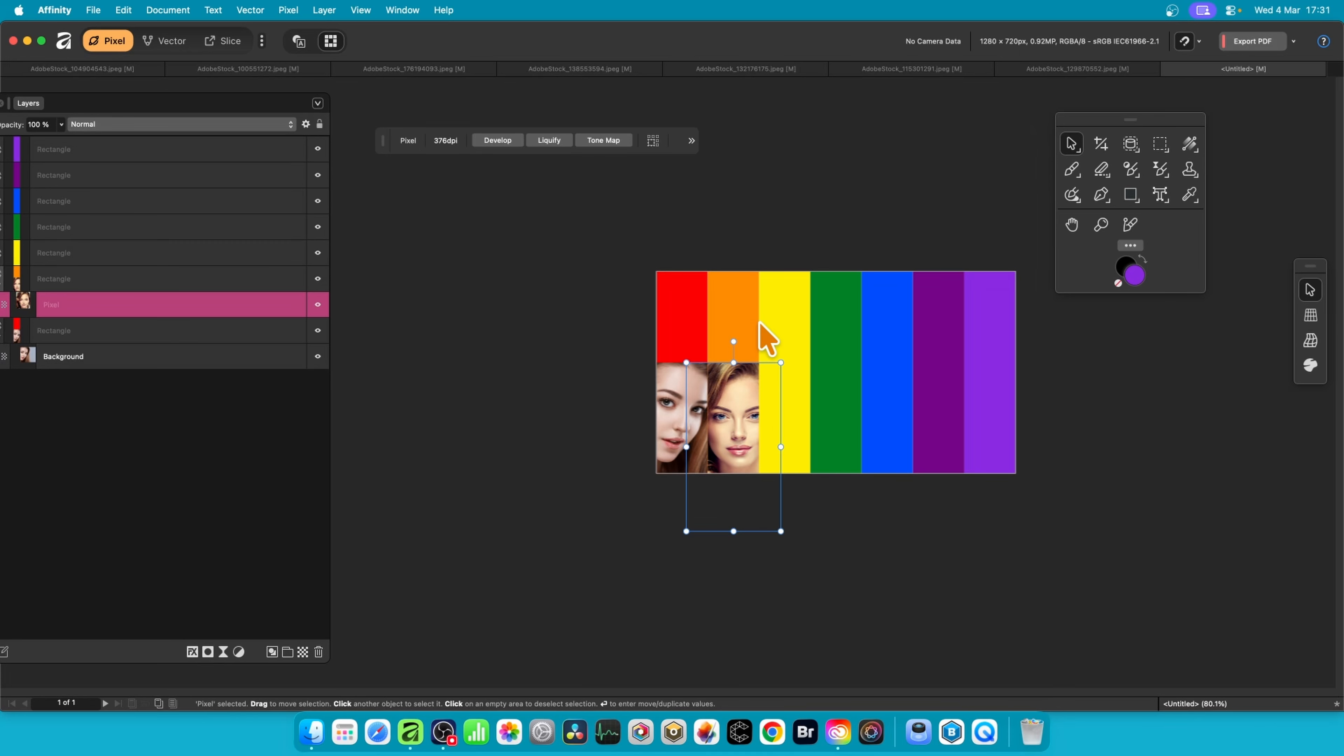
pyautogui.click(788, 324)
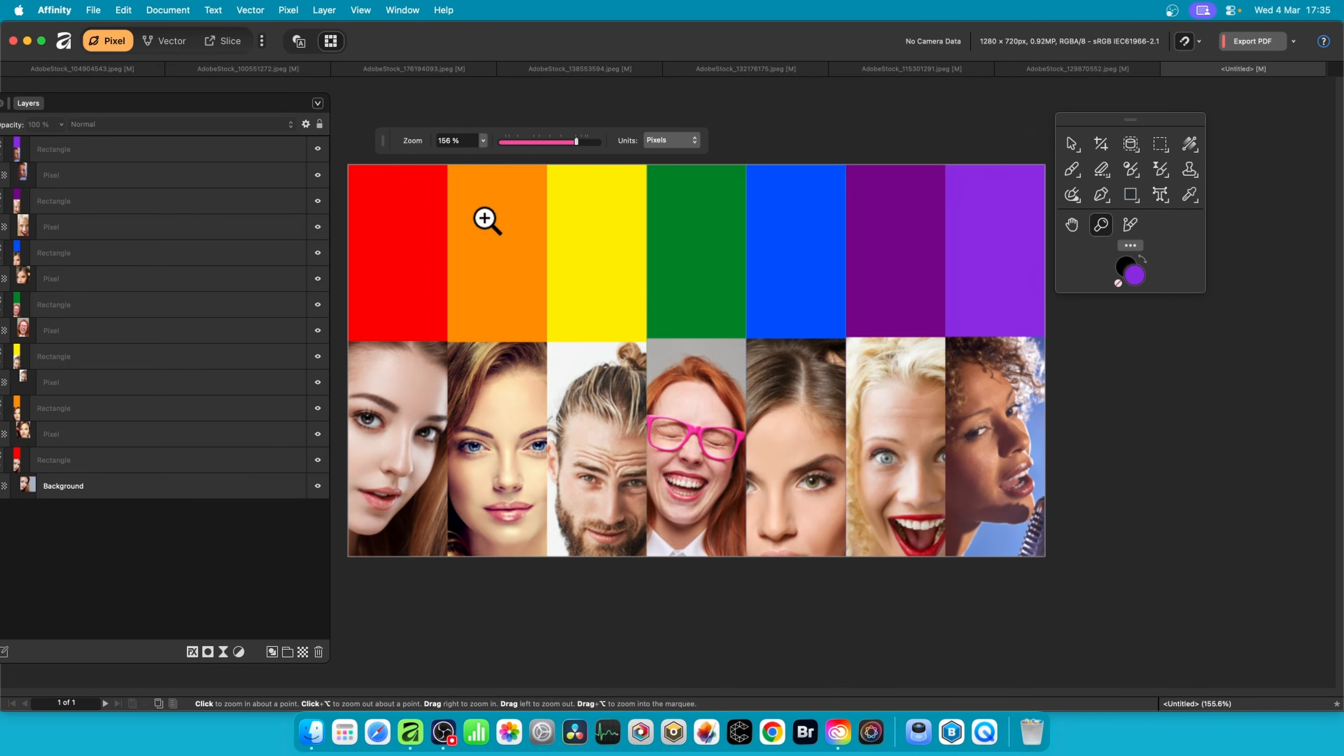
# - Set the blend mode of the portrait layers inside the red and orange stripes to Luminosity
pyautogui.click(1071, 144)
pyautogui.click(132, 486)
pyautogui.click(159, 124)
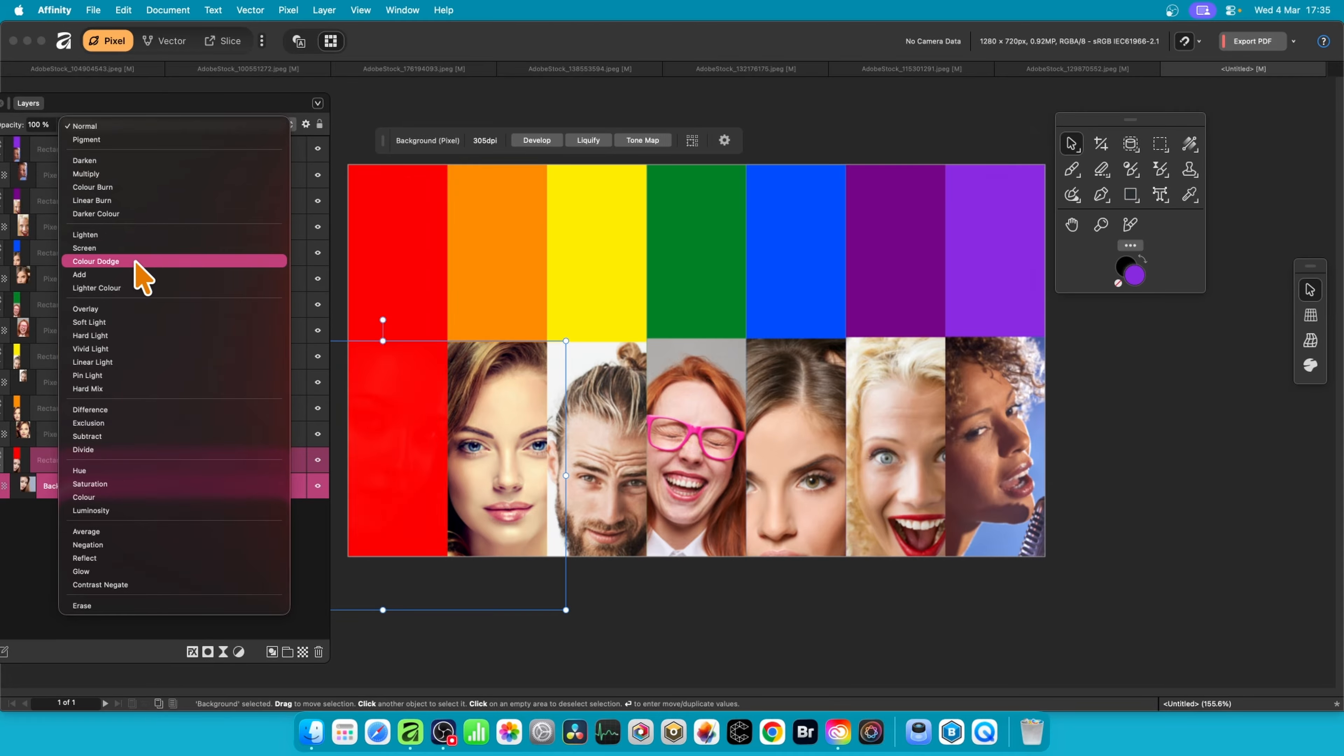
pyautogui.click(96, 512)
pyautogui.click(51, 434)
pyautogui.click(159, 125)
pyautogui.click(96, 511)
# - Set the blend mode of the portrait layers inside the yellow and green stripes to Luminosity
pyautogui.click(48, 383)
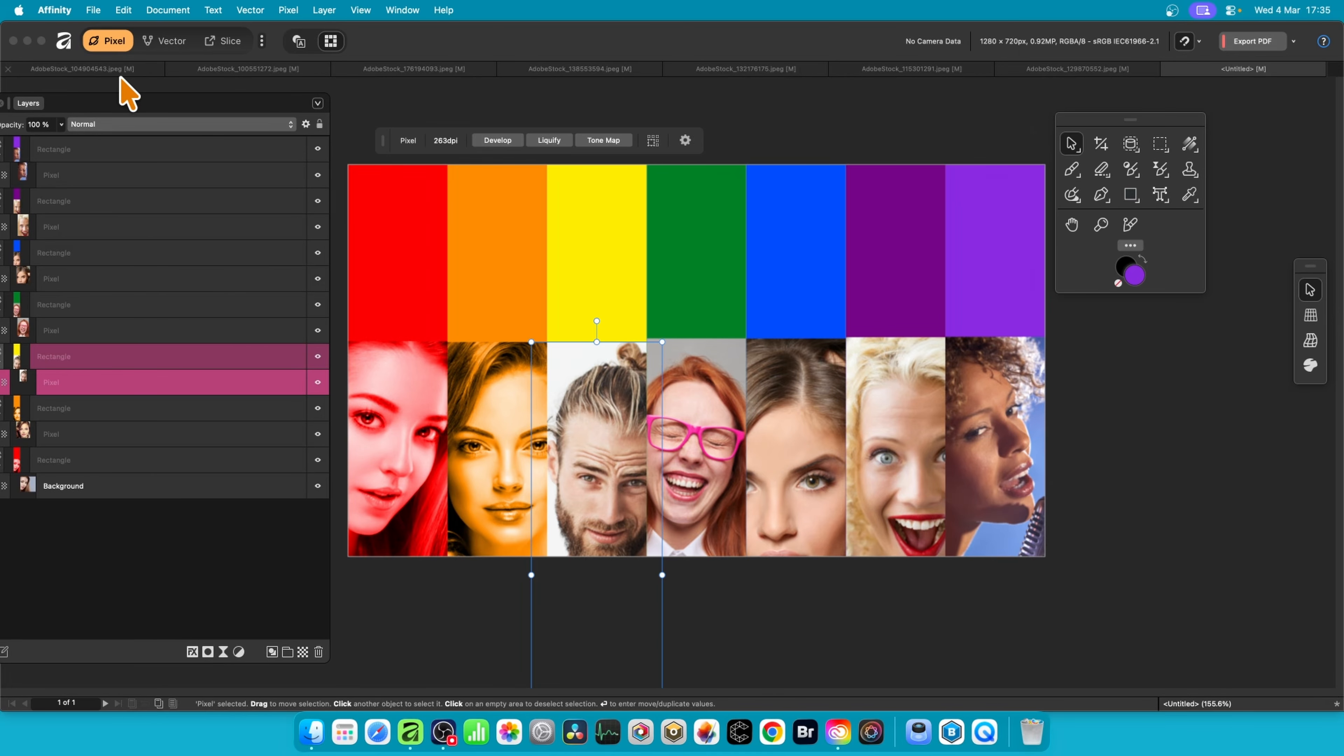
pyautogui.click(130, 125)
pyautogui.press('Escape')
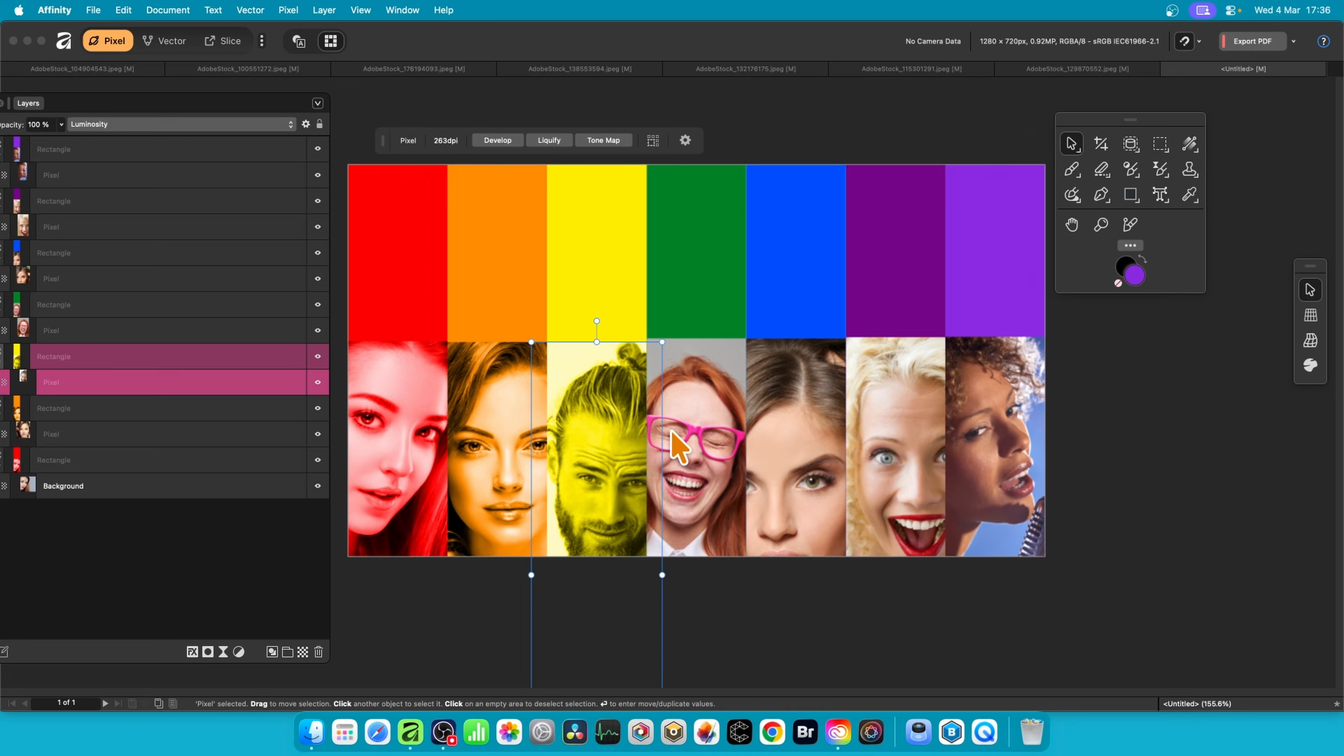
pyautogui.click(692, 447)
pyautogui.click(55, 331)
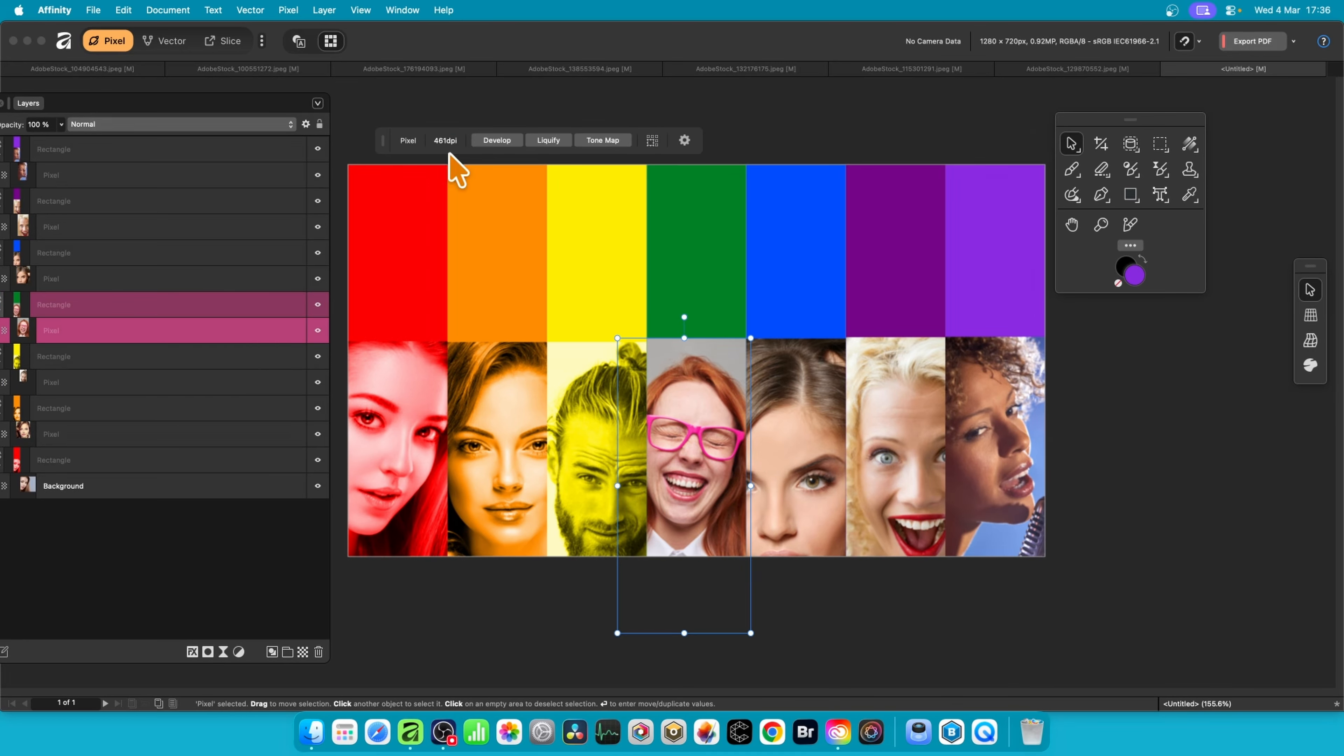
pyautogui.click(180, 124)
pyautogui.click(151, 511)
# - Set the blend mode of the portrait layers inside the blue and dark purple stripes to Luminosity
pyautogui.click(105, 279)
pyautogui.click(180, 125)
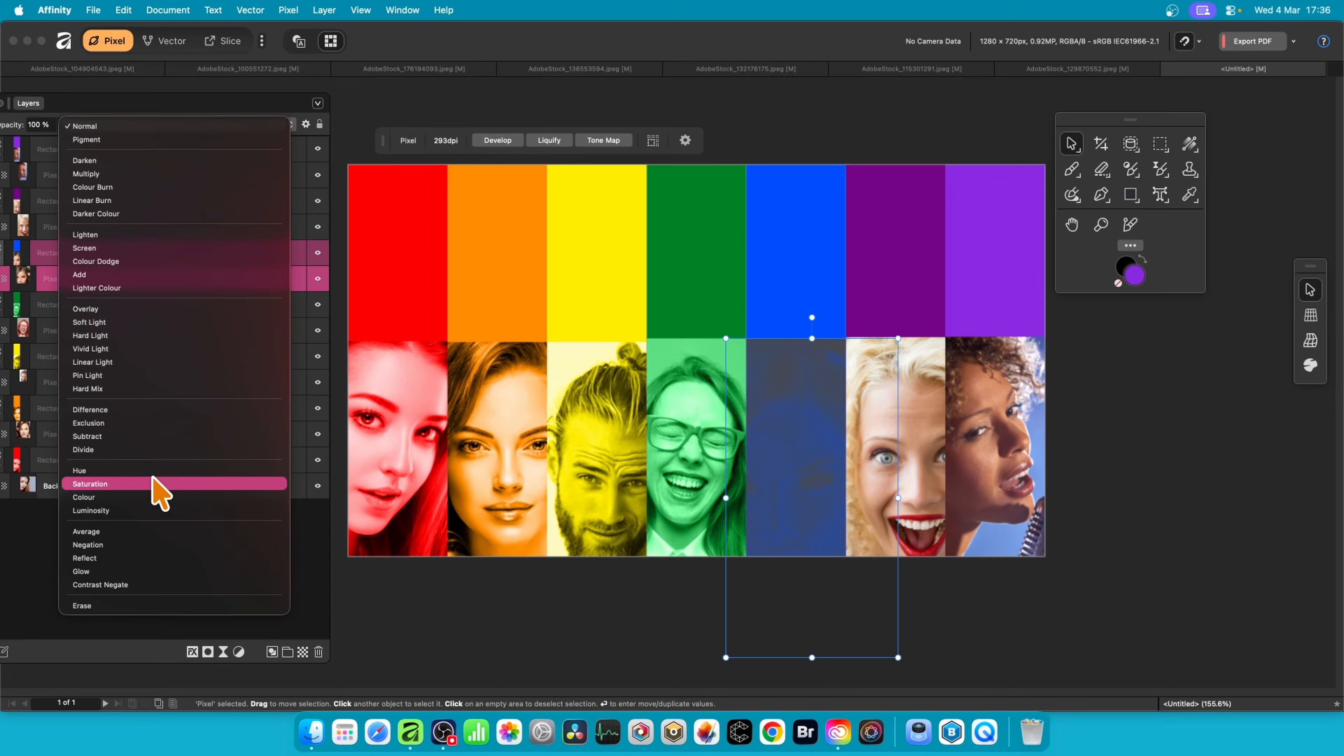
pyautogui.click(153, 510)
pyautogui.click(927, 410)
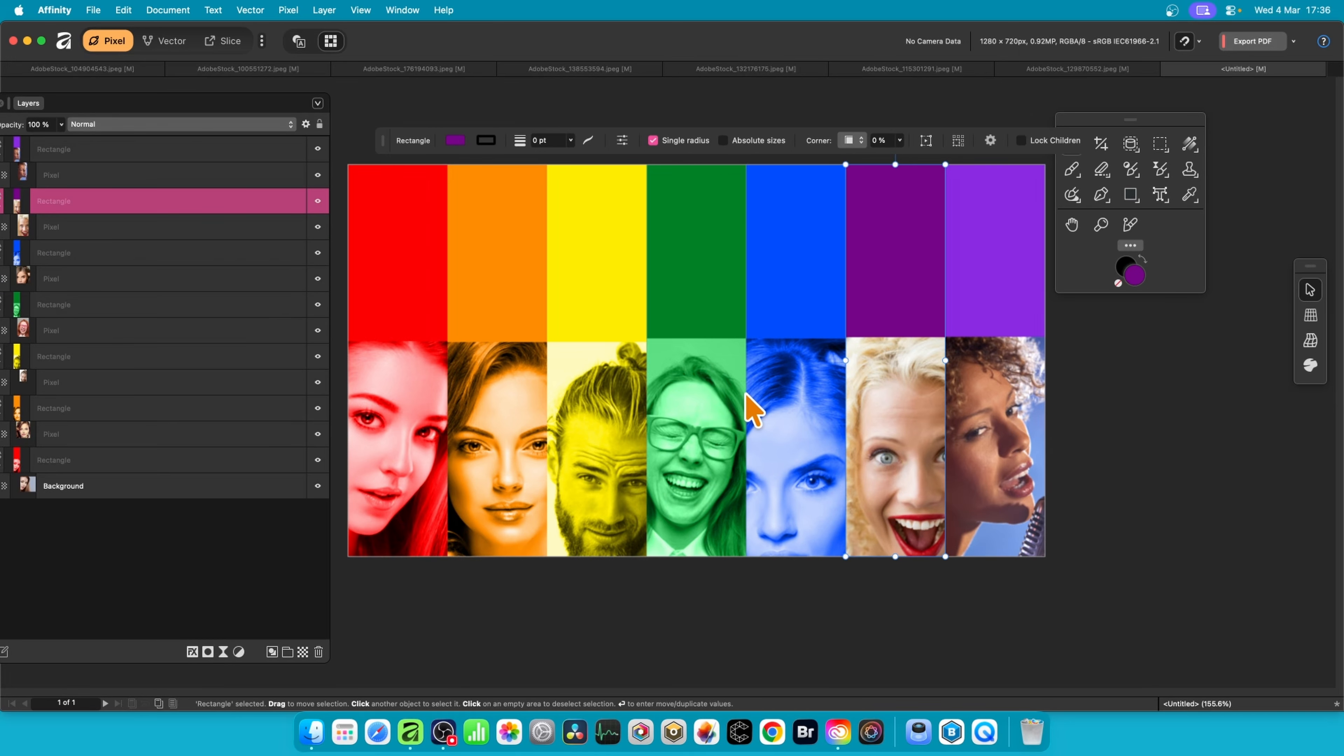
pyautogui.click(142, 231)
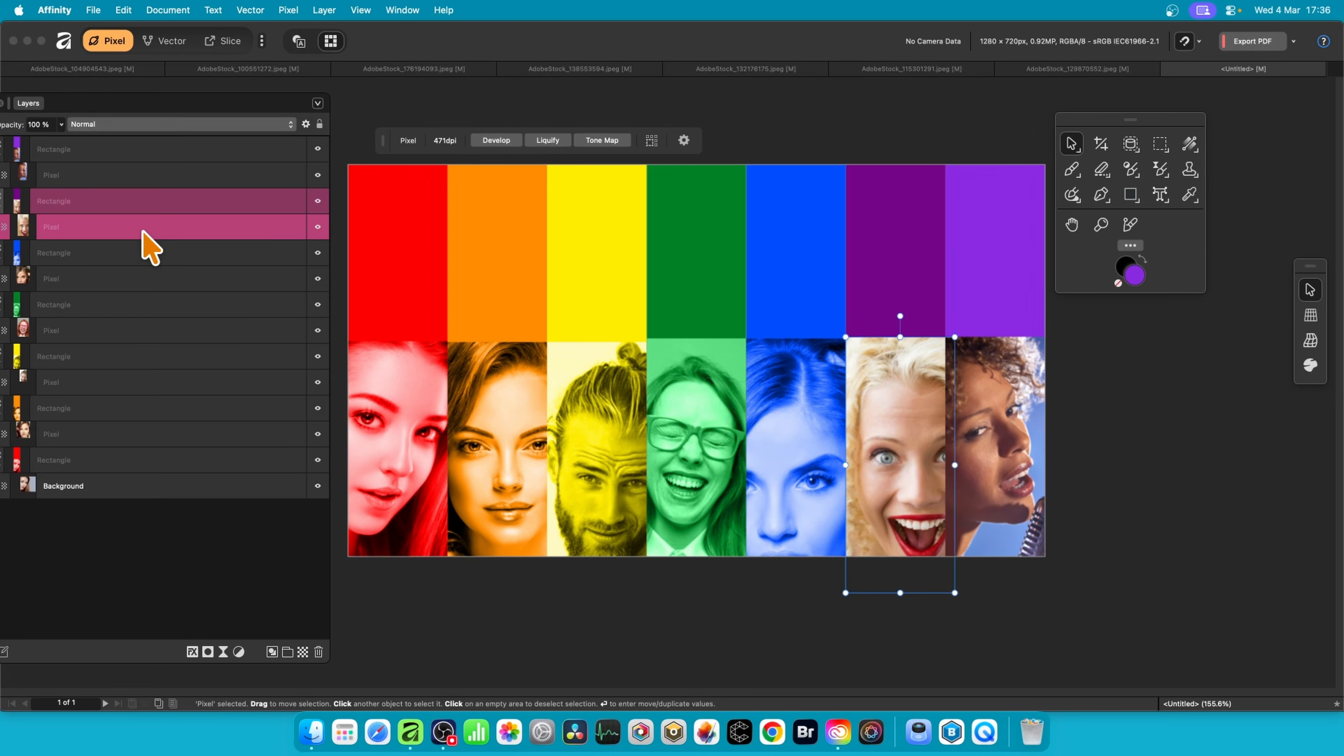
pyautogui.click(145, 125)
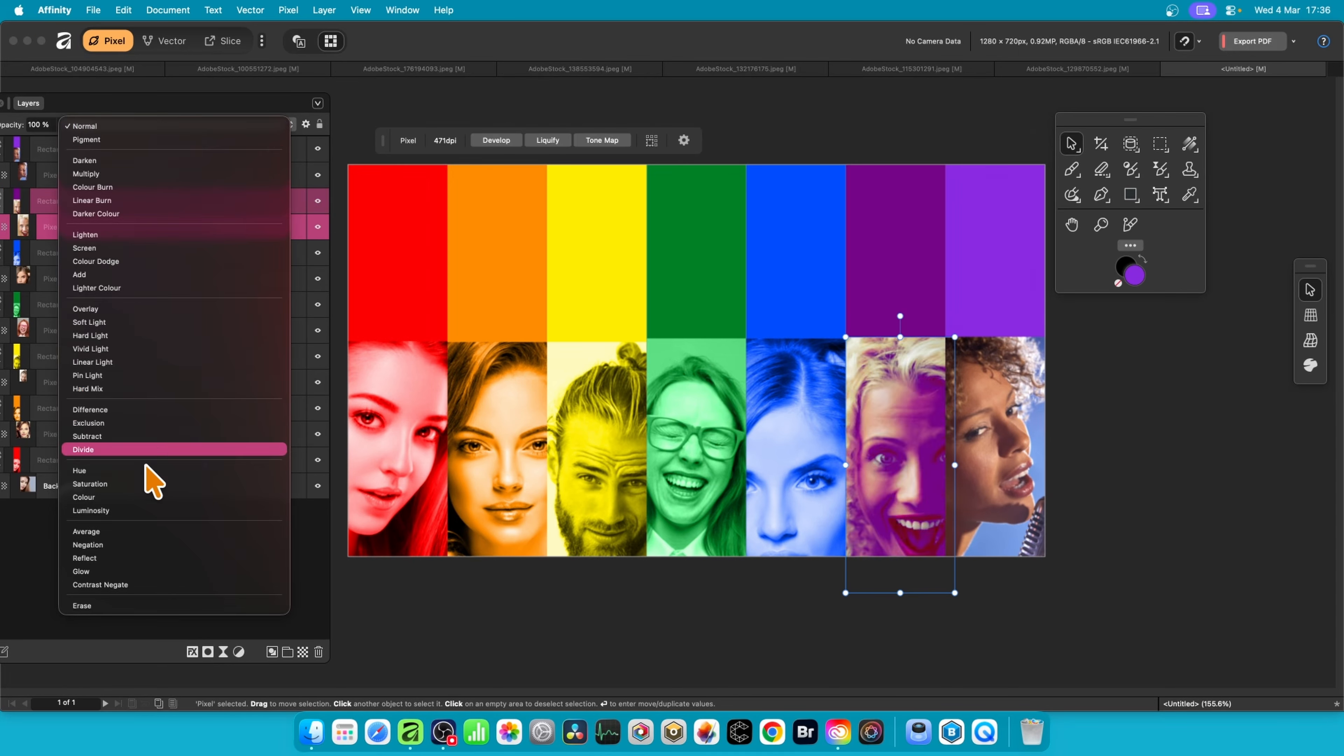
pyautogui.click(143, 497)
# - Set the blend mode of the portrait layer inside the violet stripe to Luminosity and deselect everything
pyautogui.click(1033, 407)
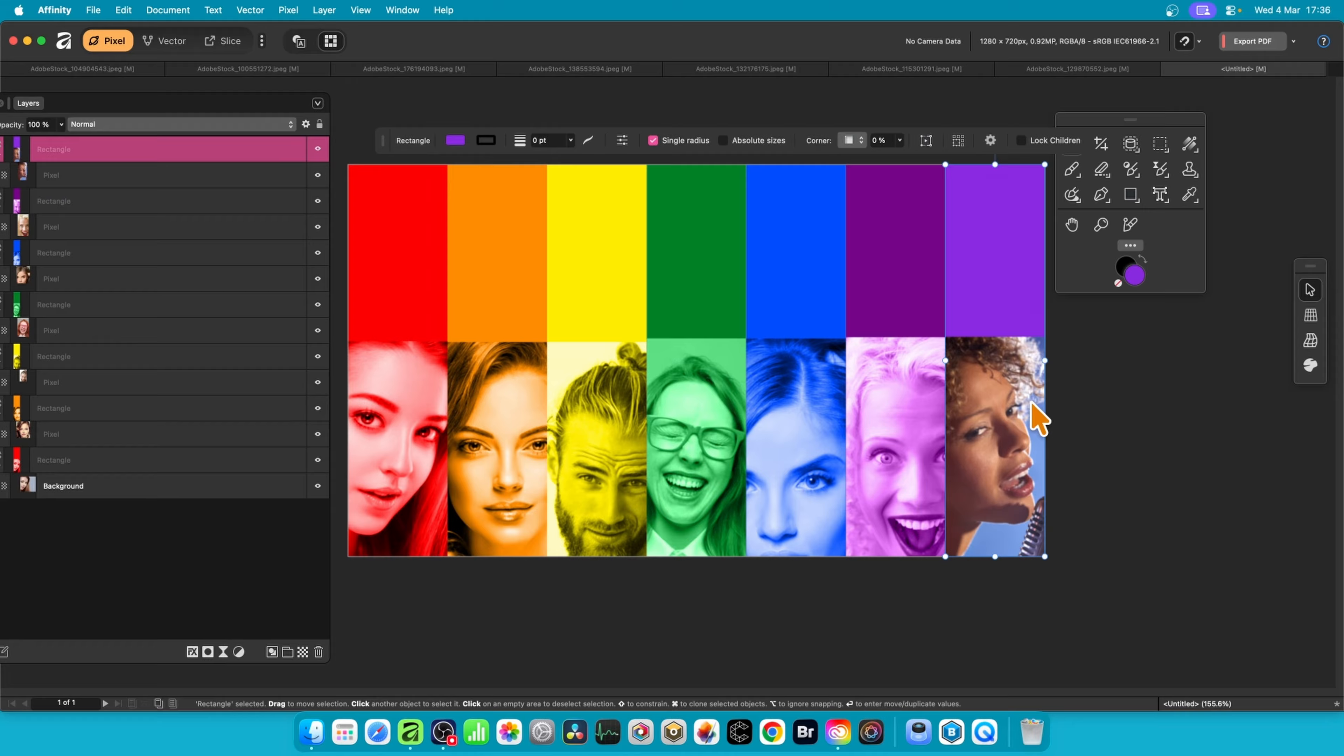
pyautogui.click(131, 177)
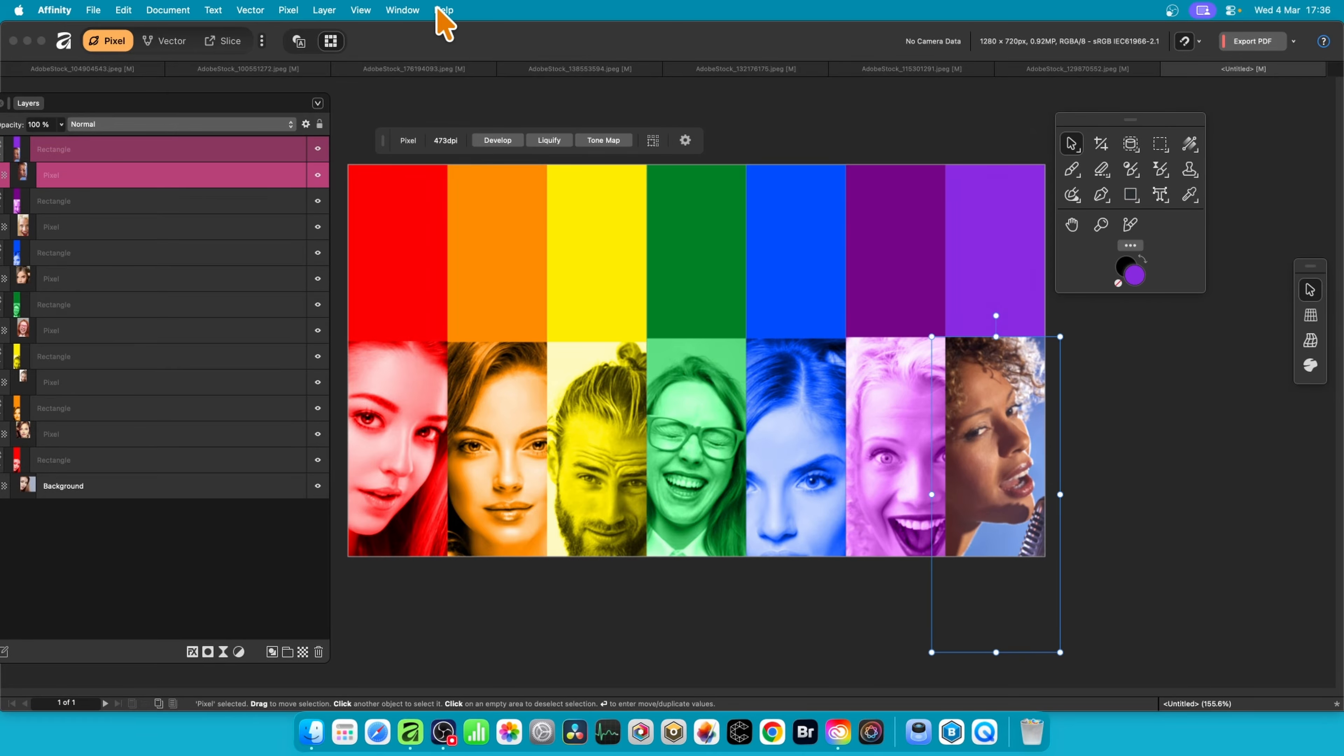
pyautogui.click(176, 125)
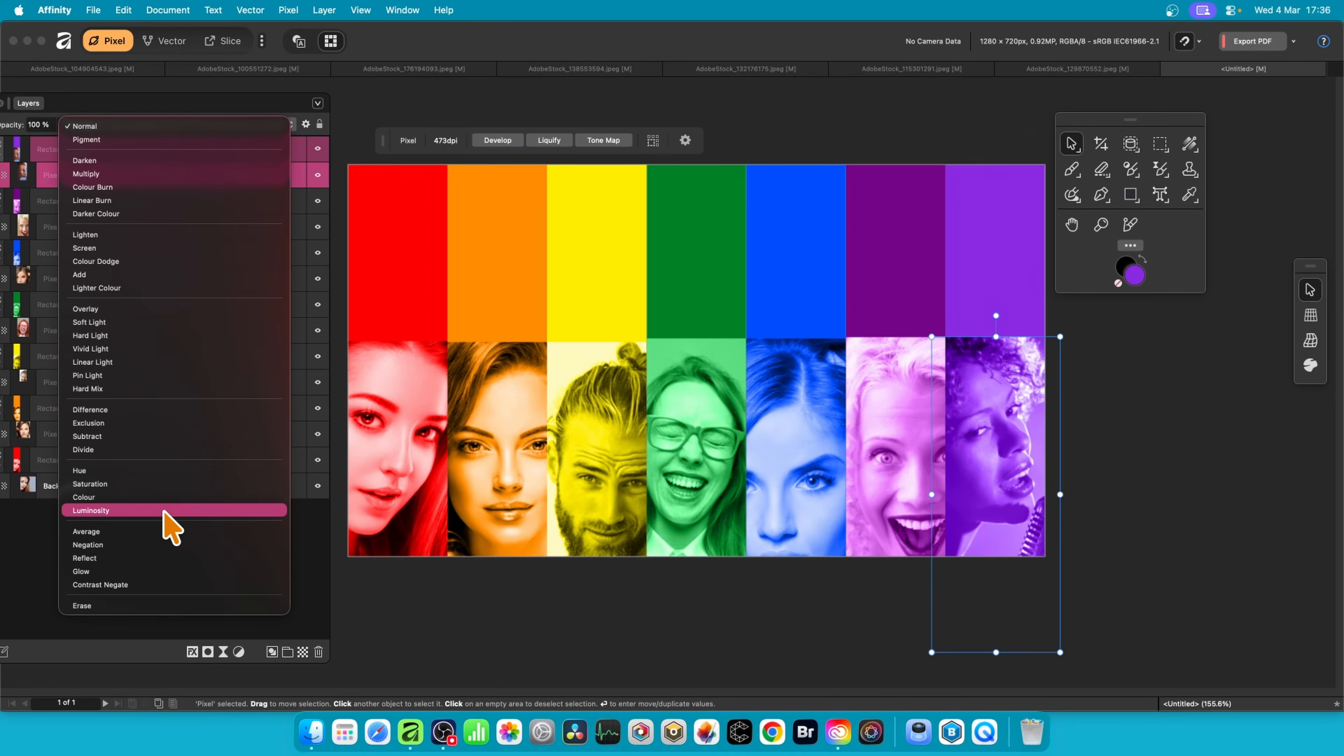
pyautogui.click(166, 511)
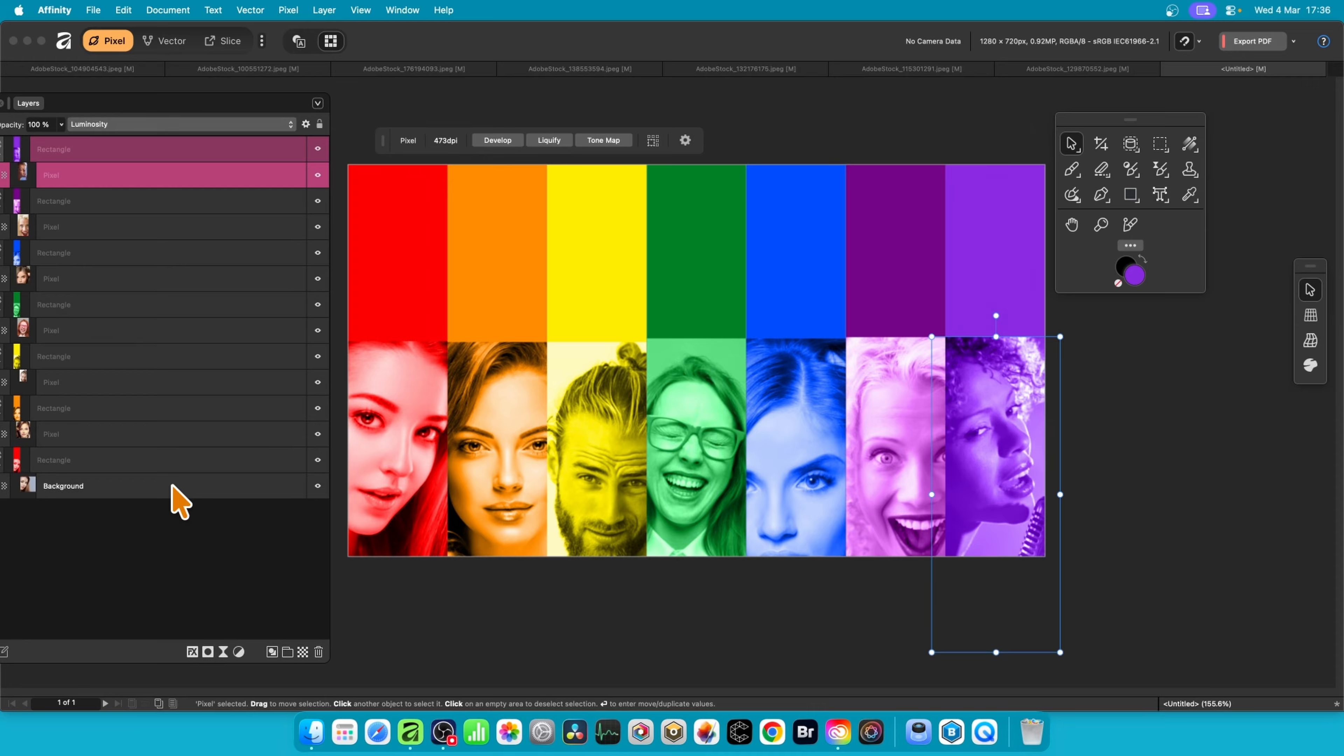
pyautogui.click(1111, 362)
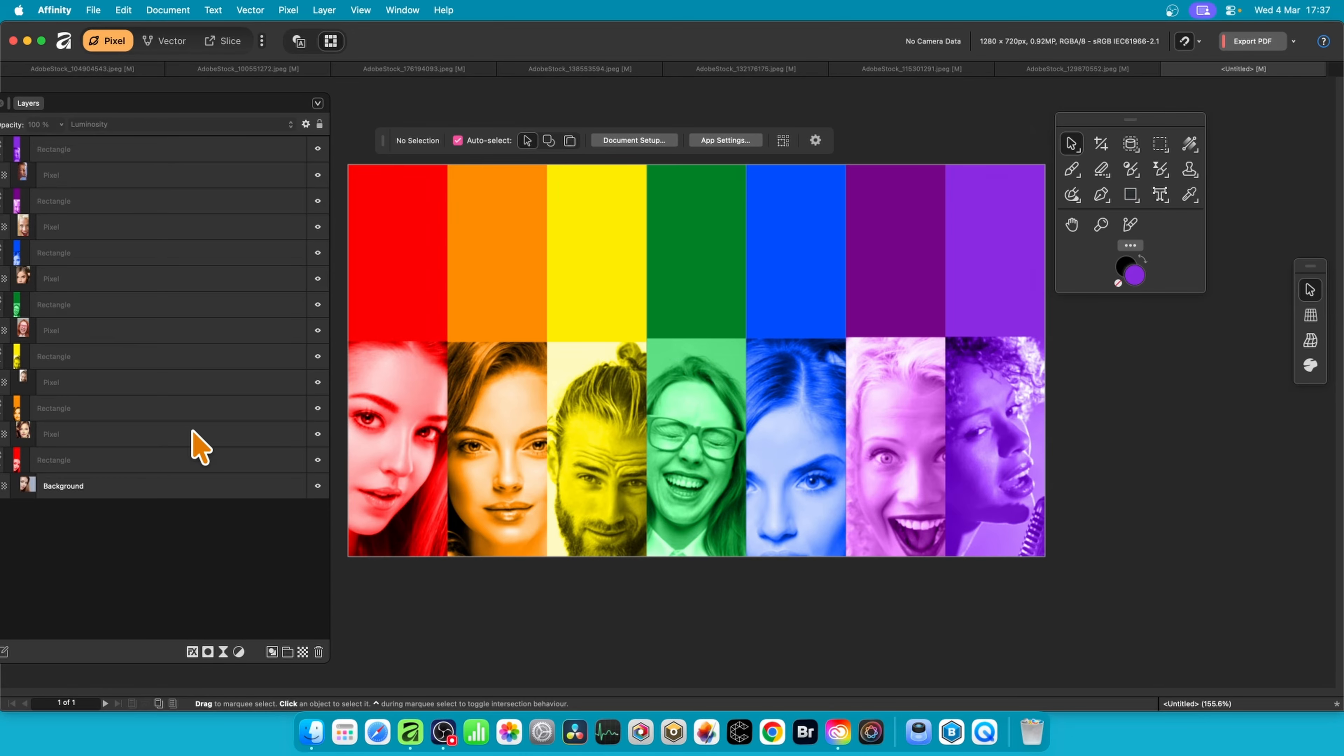
# - Add the artistic text "Level 1" and enlarge it to about 43 pt across the upper part of the red stripe
pyautogui.click(1159, 196)
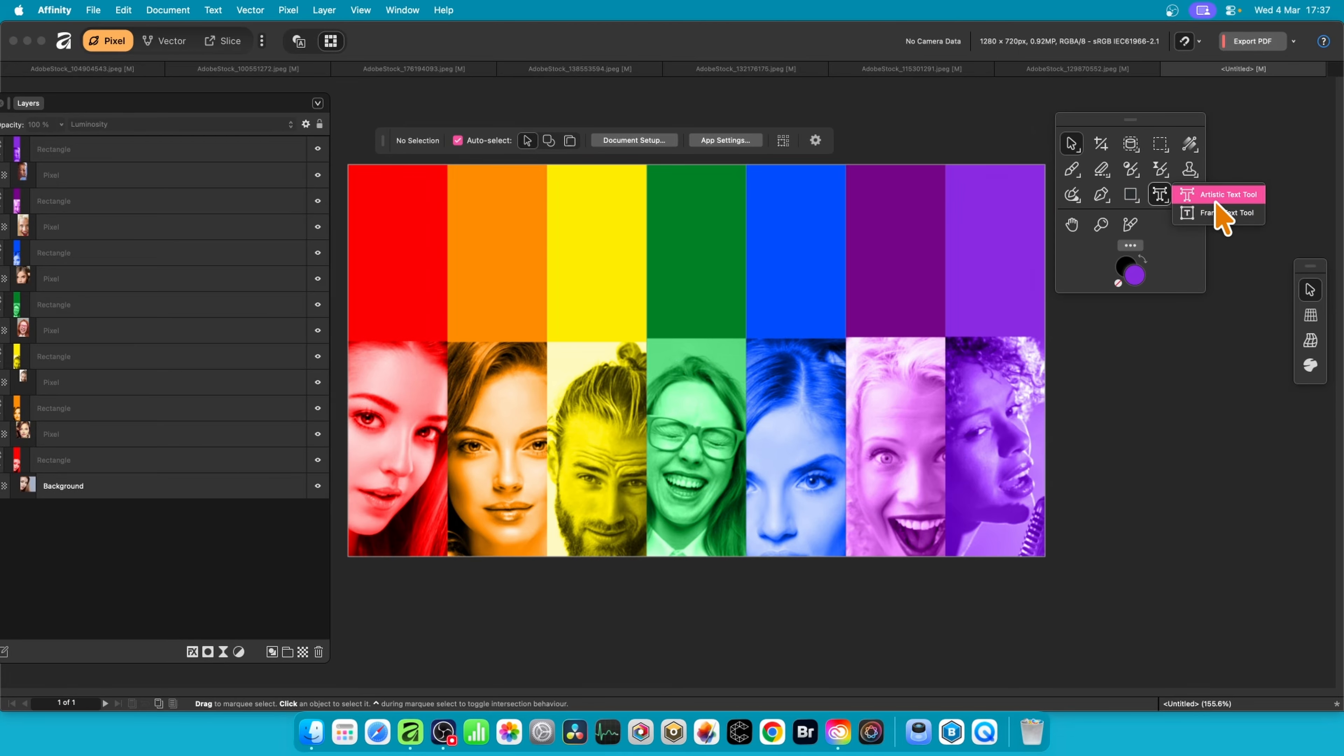
pyautogui.click(1215, 201)
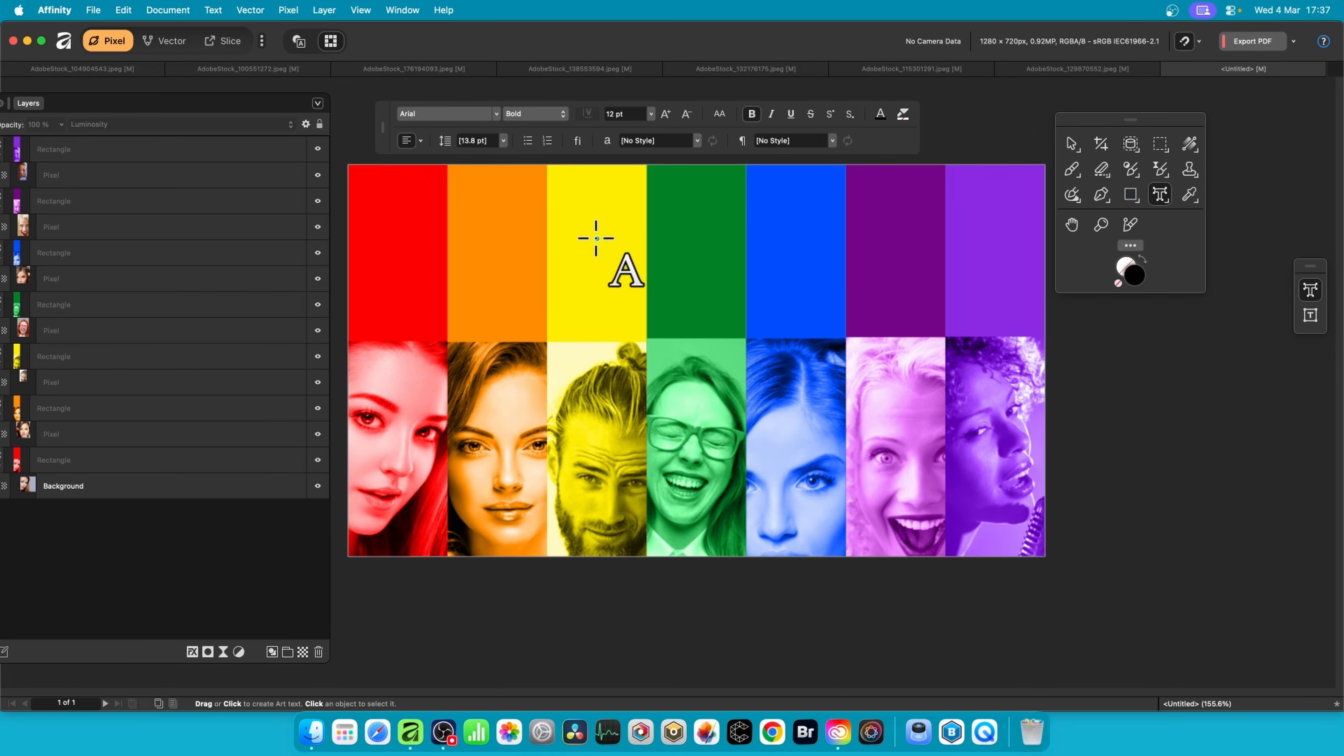
pyautogui.click(482, 222)
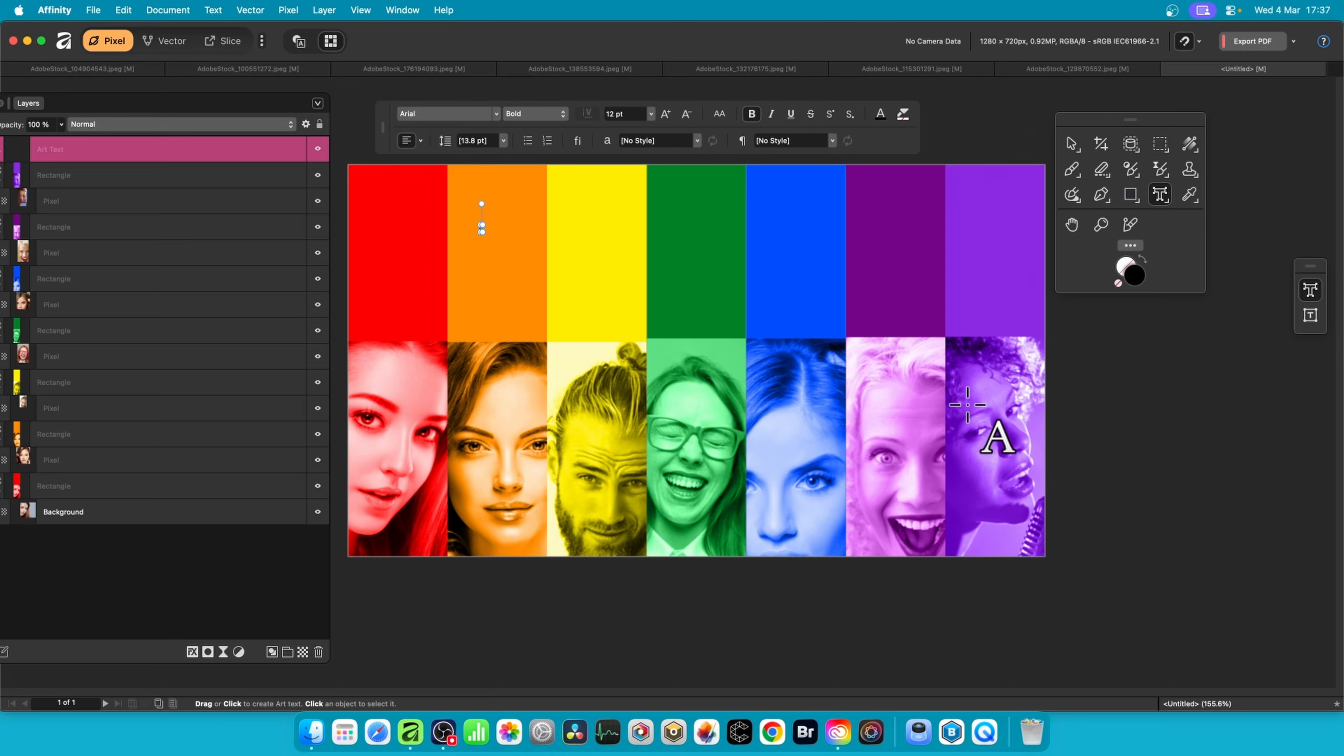
pyautogui.write('Level 1')
pyautogui.press('Escape')
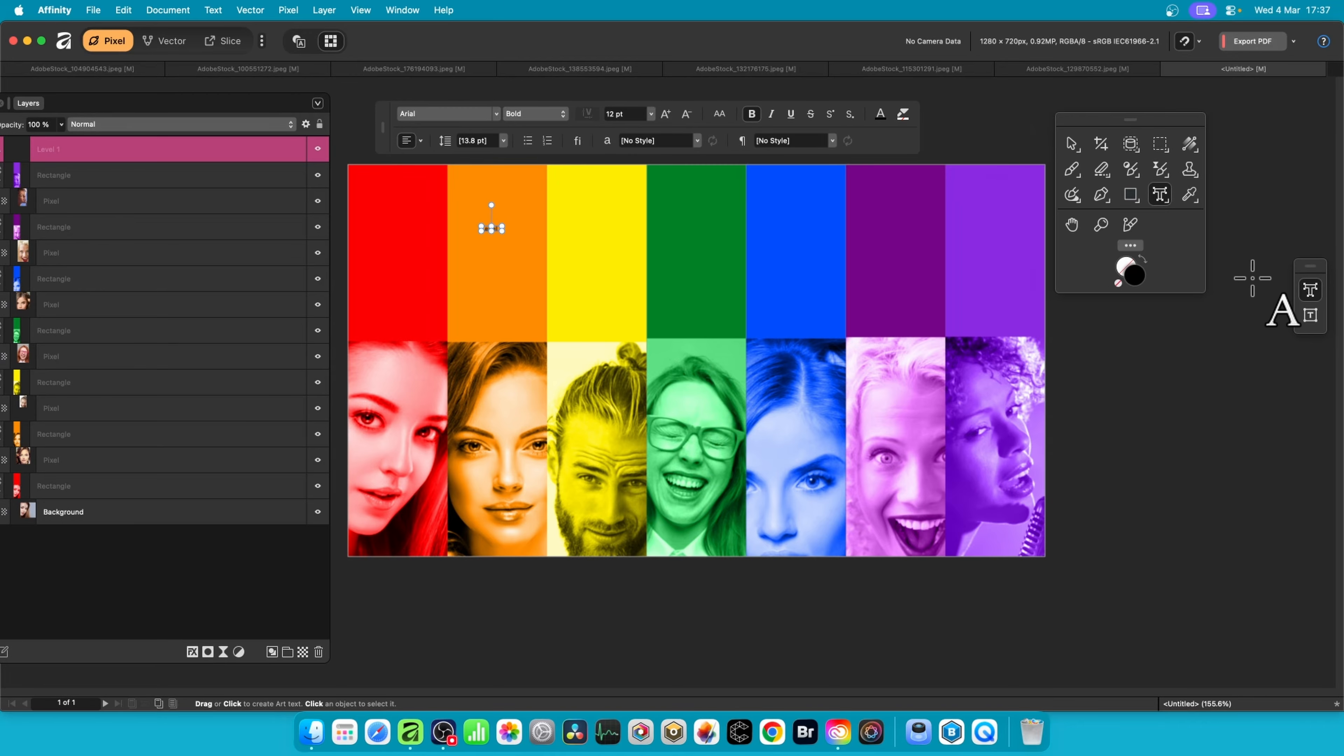
pyautogui.click(1072, 145)
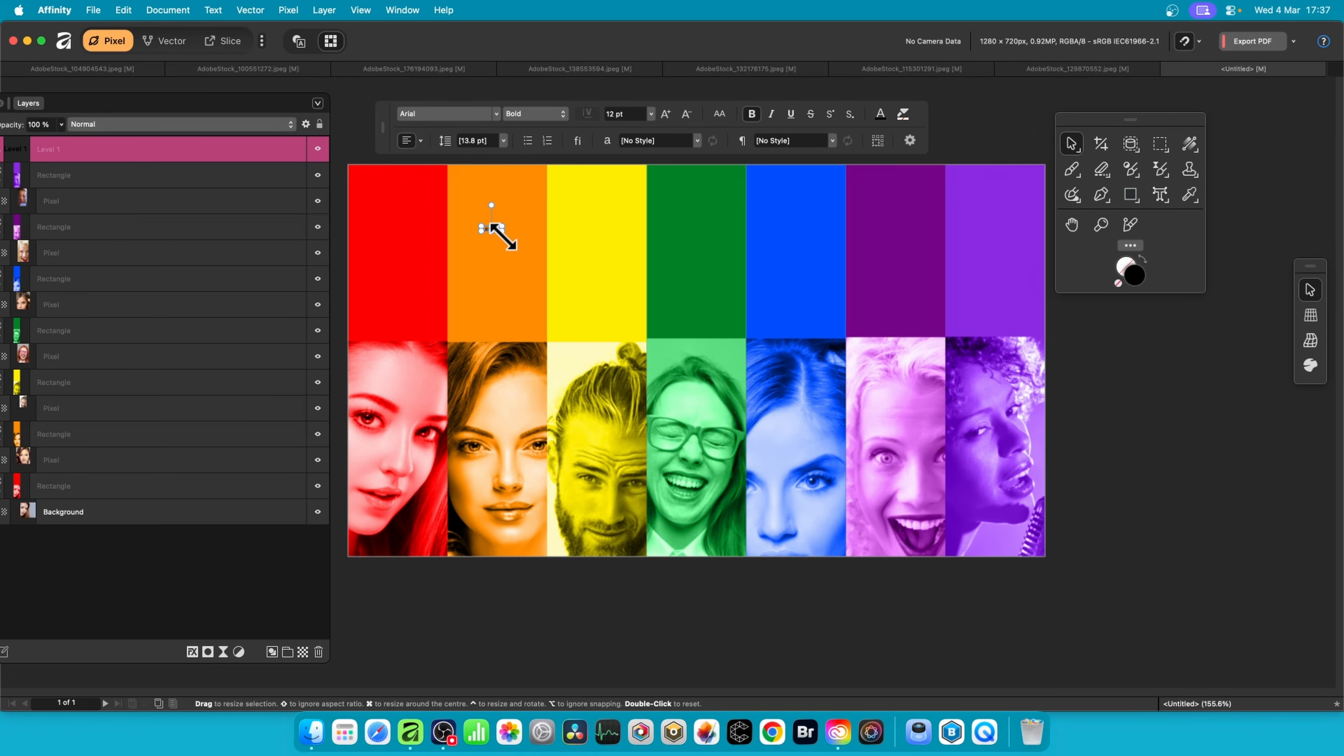
pyautogui.moveTo(501, 229); pyautogui.dragTo(433, 235)
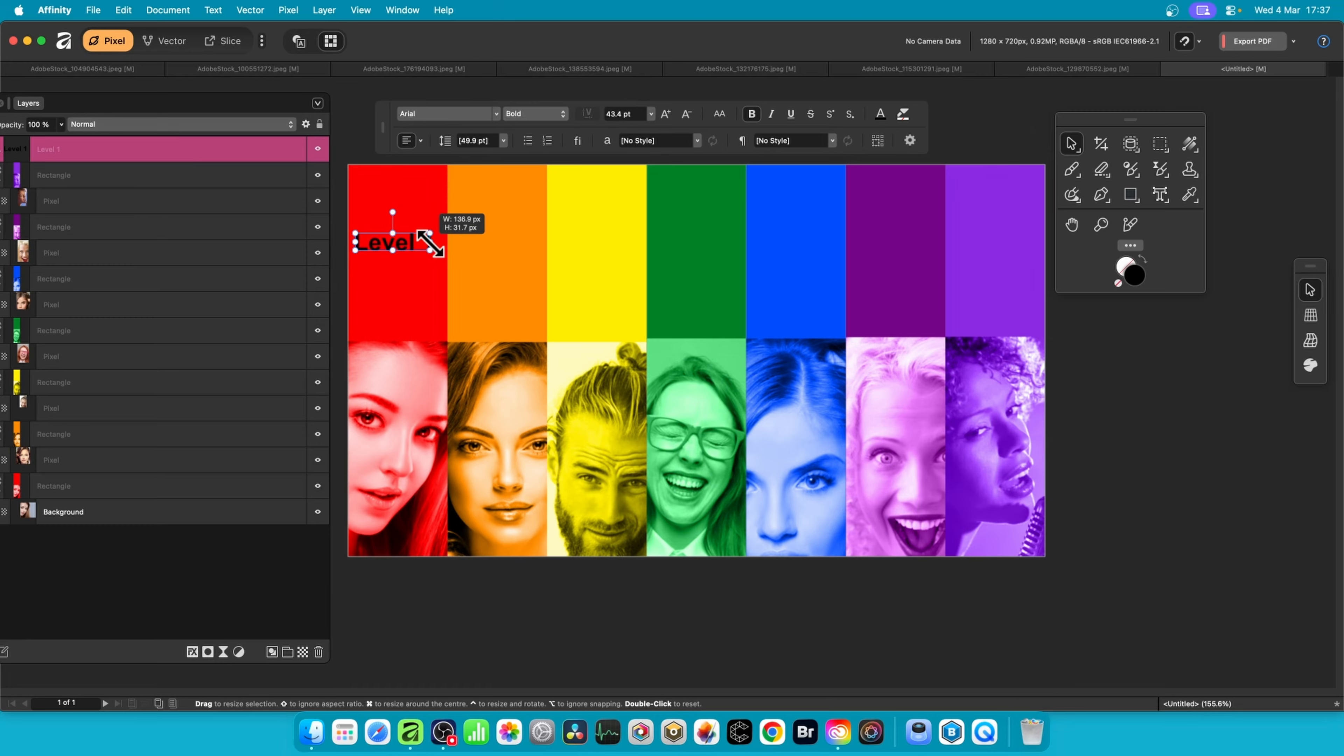